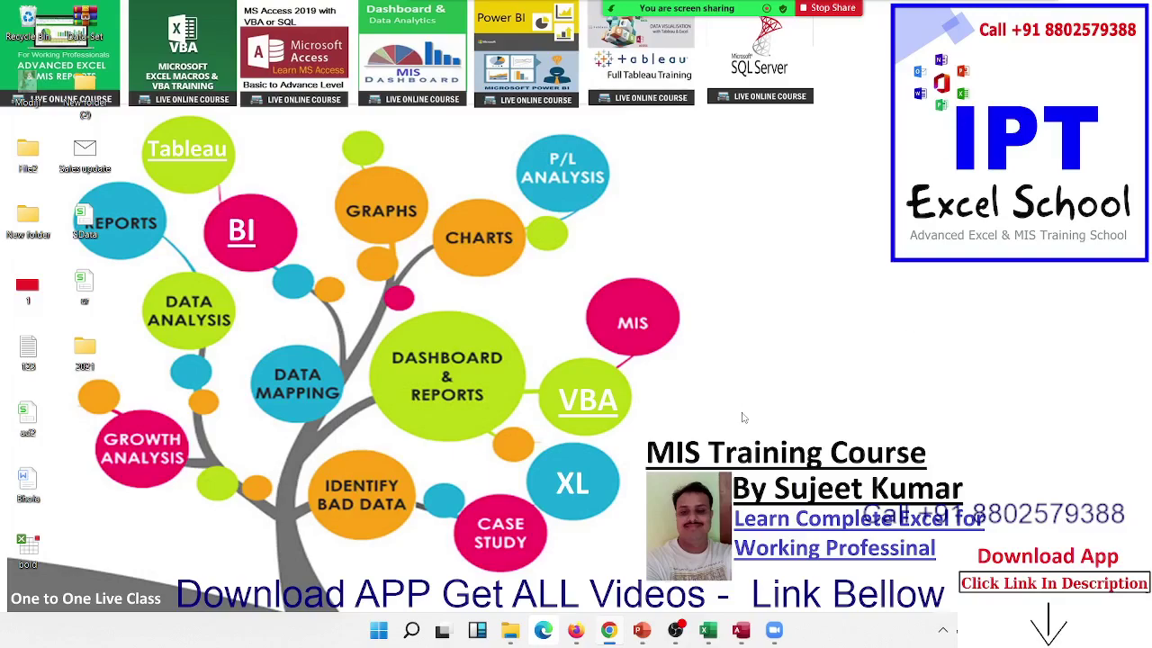
- Browse the Data tab's Get Data import sources, then switch to Chrome
{"action": "left_click", "coordinate": [708, 629]}
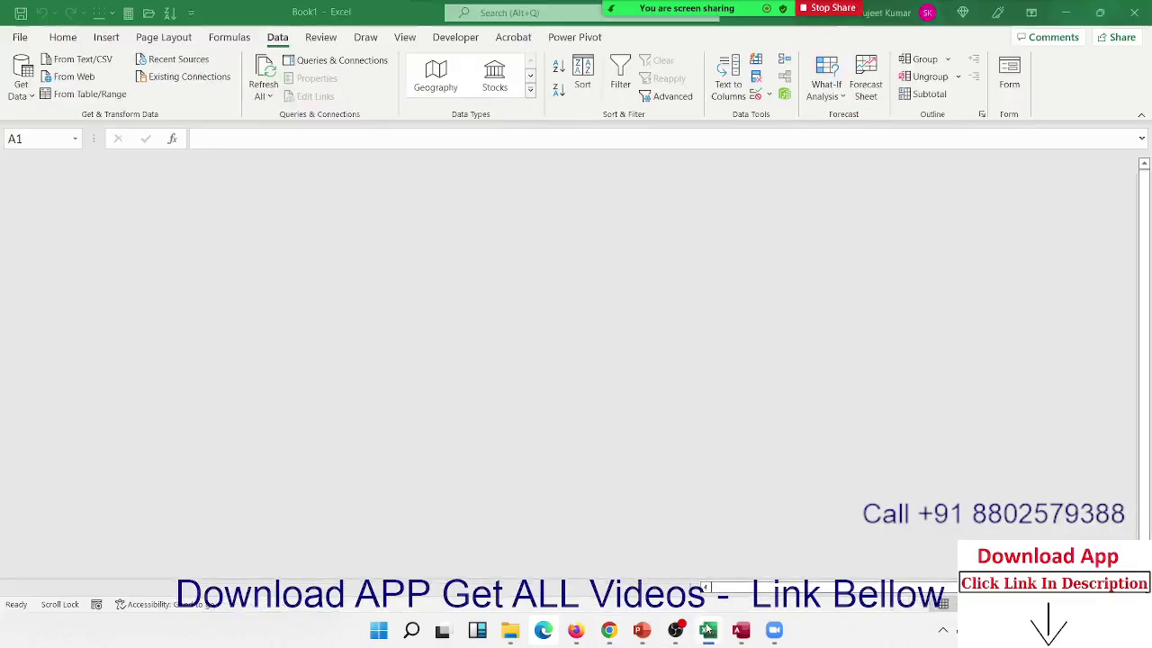
{"action": "left_click", "coordinate": [21, 85]}
{"action": "mouse_move", "coordinate": [66, 123]}
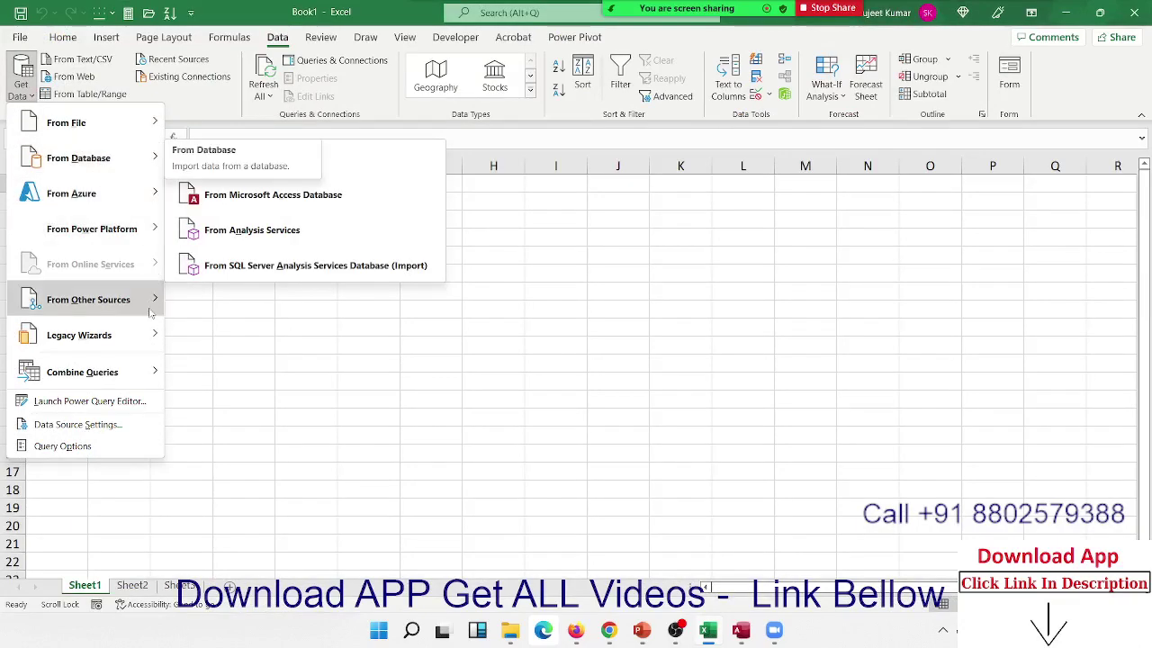
{"action": "mouse_move", "coordinate": [89, 300]}
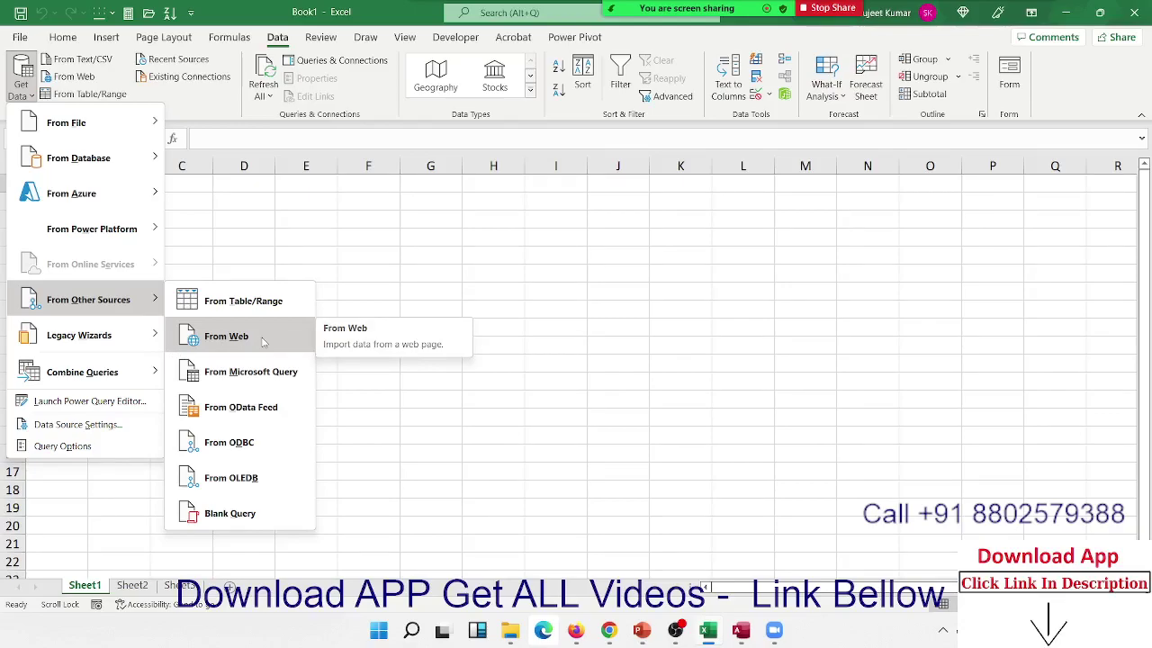
{"action": "left_click", "coordinate": [608, 630]}
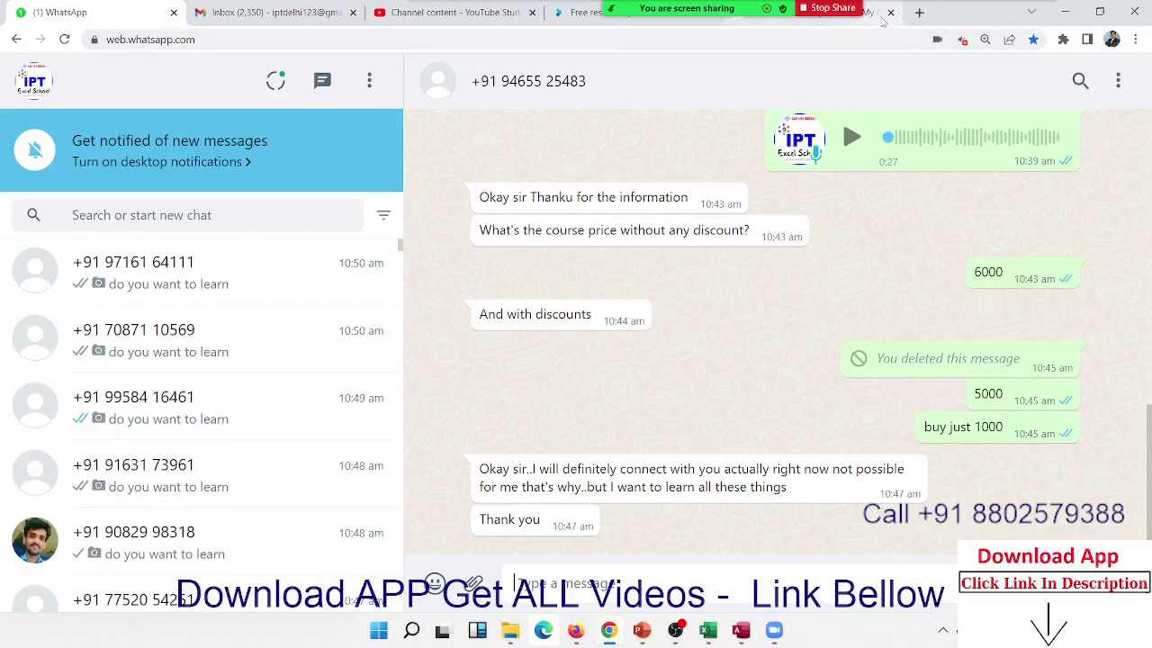
- In a new tab, go to google.com and search for 'stock market data'
{"action": "left_click", "coordinate": [875, 20]}
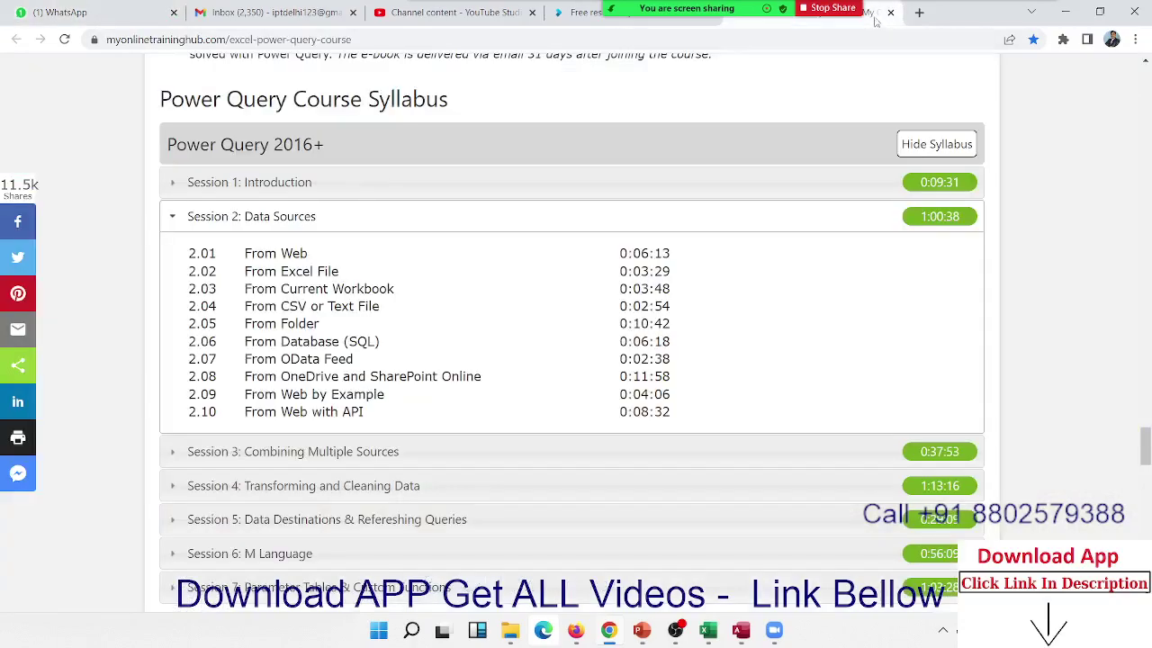
{"action": "left_click", "coordinate": [925, 13]}
{"action": "type", "text": "go"}
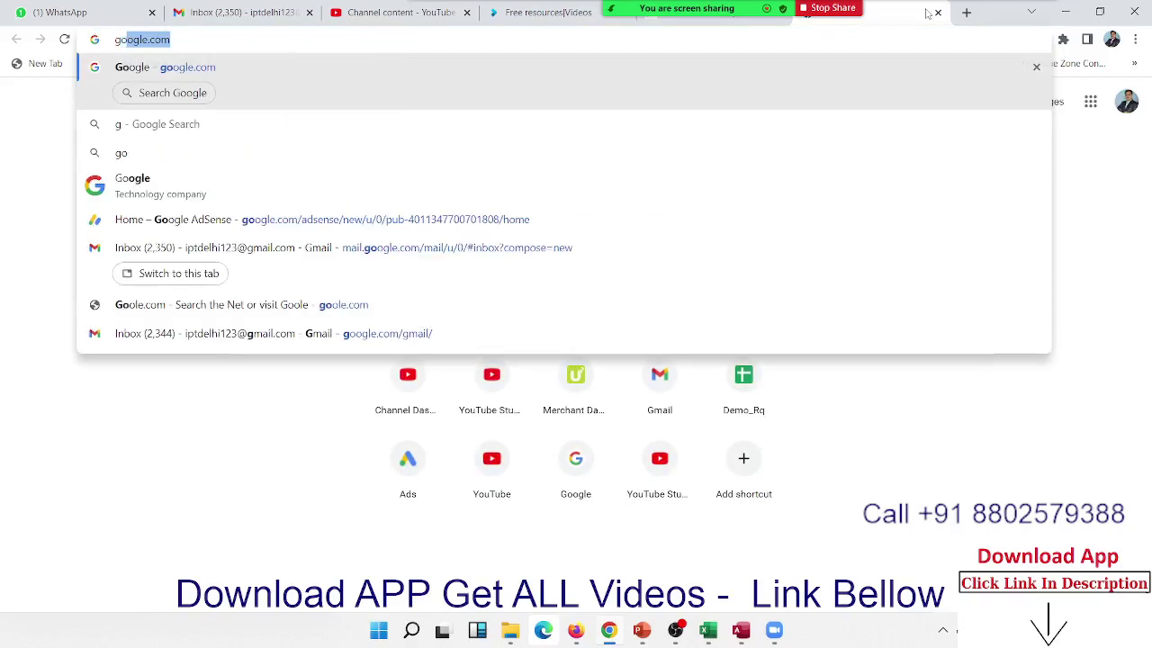
{"action": "key", "text": "Return"}
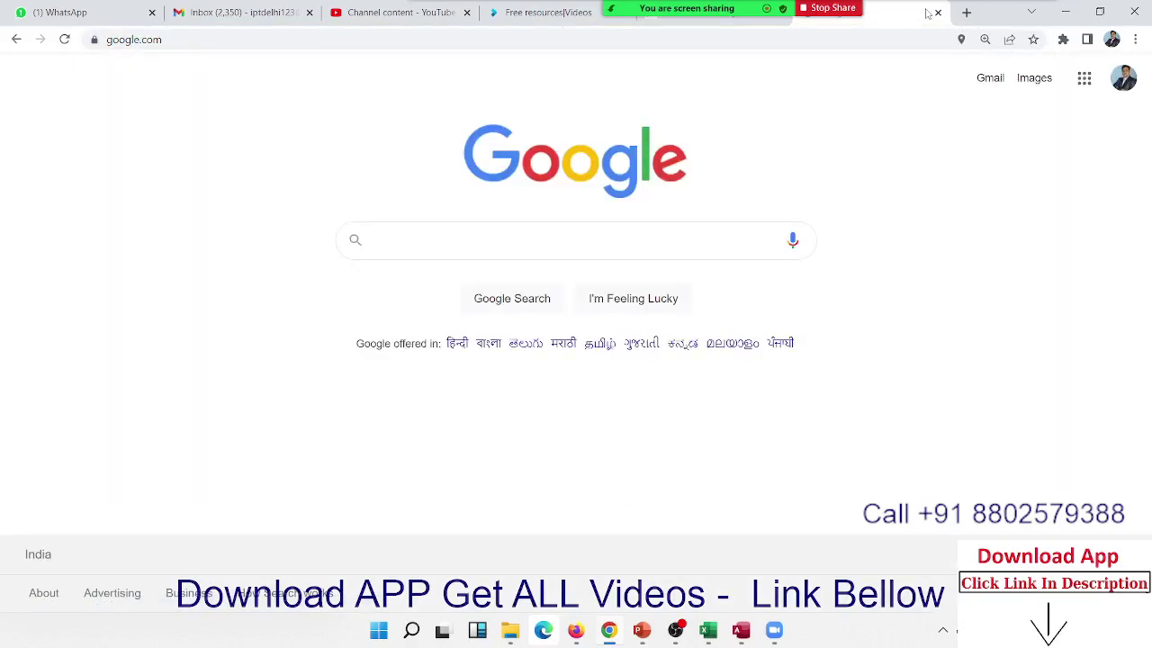
{"action": "type", "text": "st"}
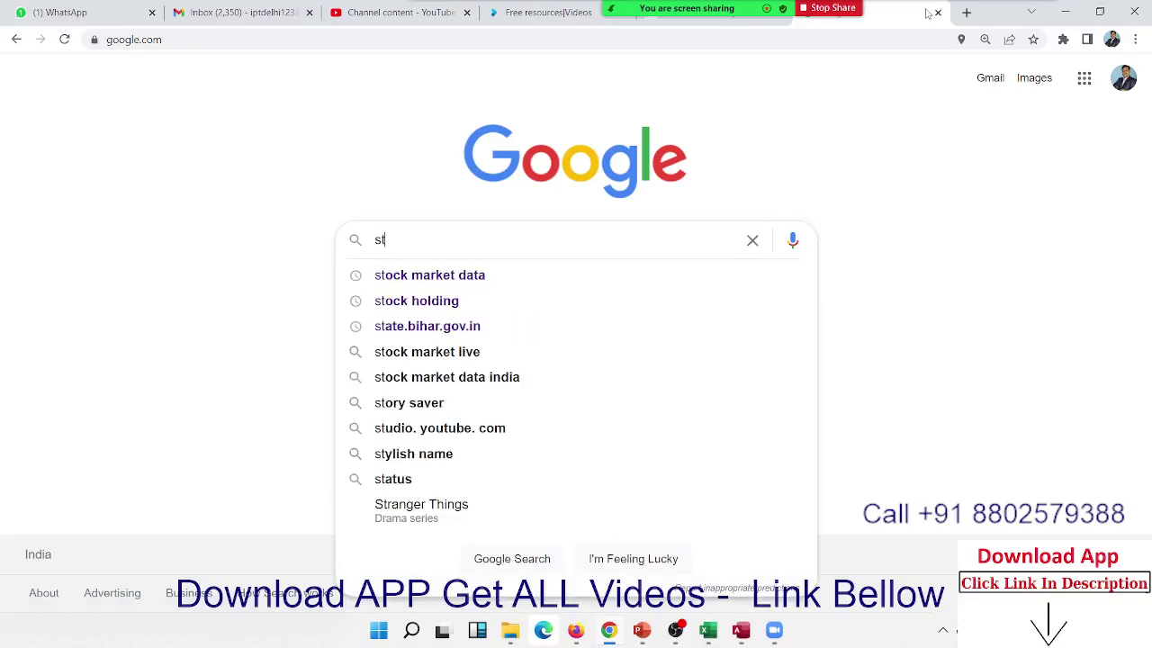
{"action": "key", "text": "Down"}
{"action": "key", "text": "Return"}
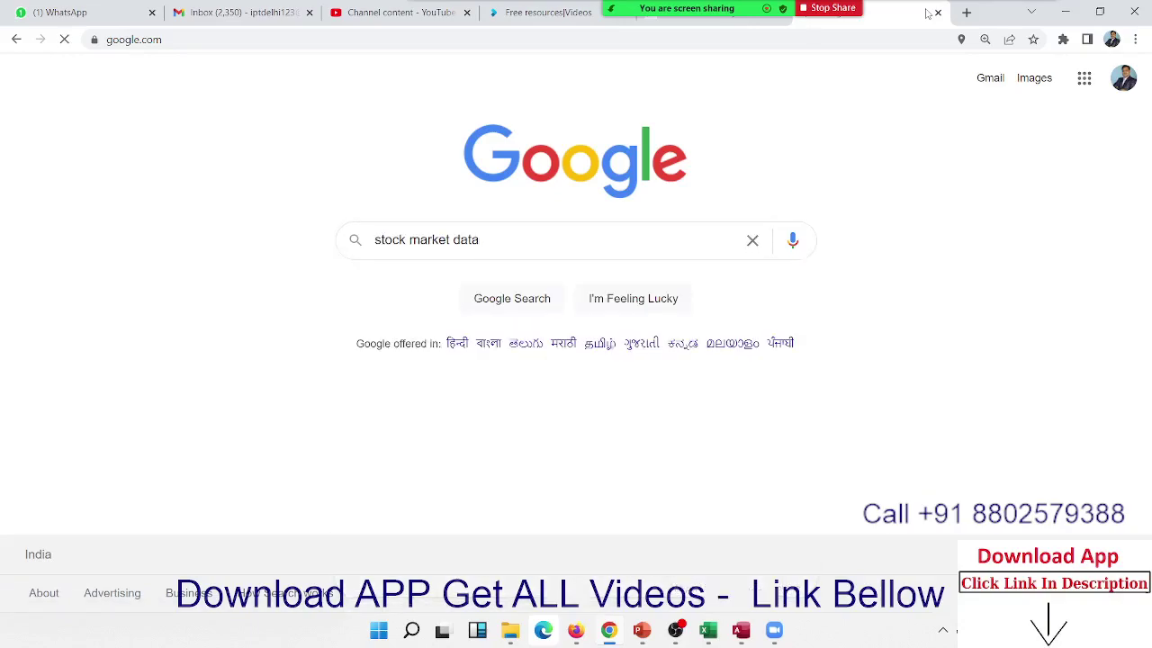
- Open the moneycontrol stocks-markets-india result, copy its address and return to Excel
{"action": "scroll", "coordinate": [214, 506], "scroll_direction": "down", "scroll_amount": 3}
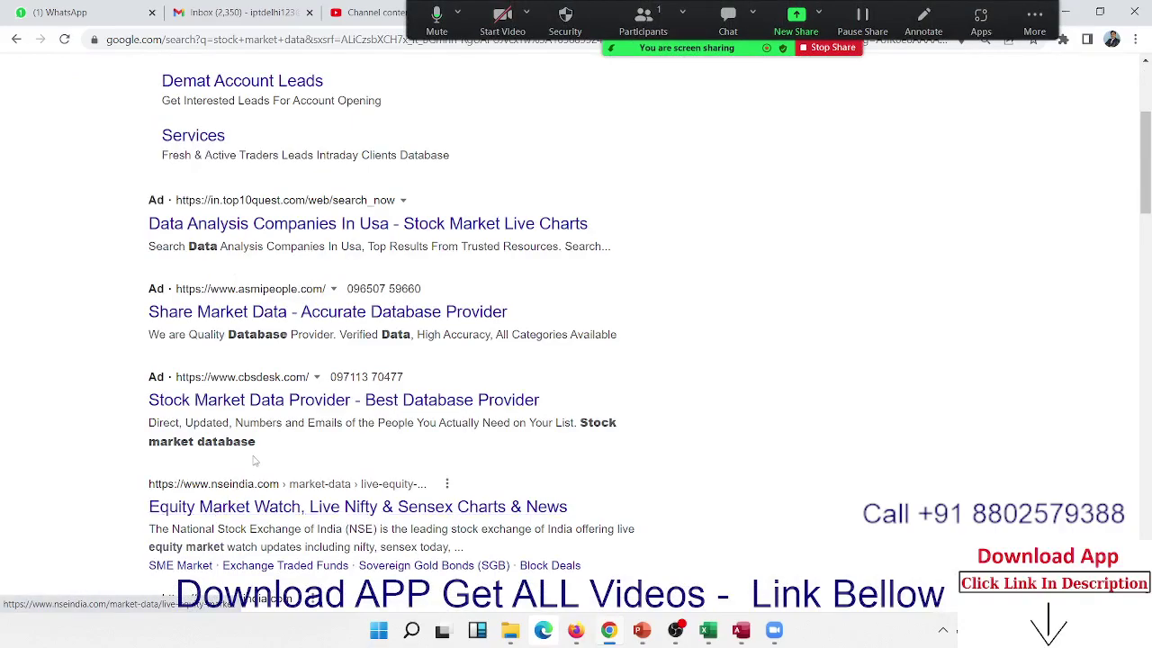
{"action": "scroll", "coordinate": [264, 462], "scroll_direction": "down", "scroll_amount": 3}
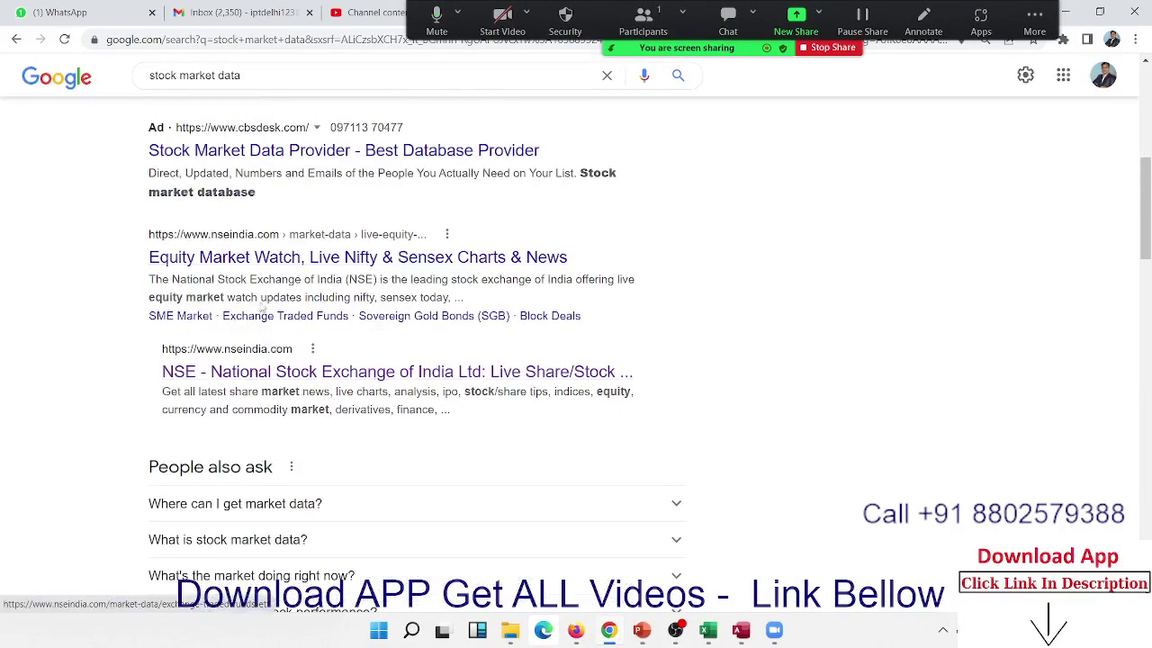
{"action": "scroll", "coordinate": [263, 461], "scroll_direction": "down", "scroll_amount": 3}
{"action": "left_click", "coordinate": [265, 464]}
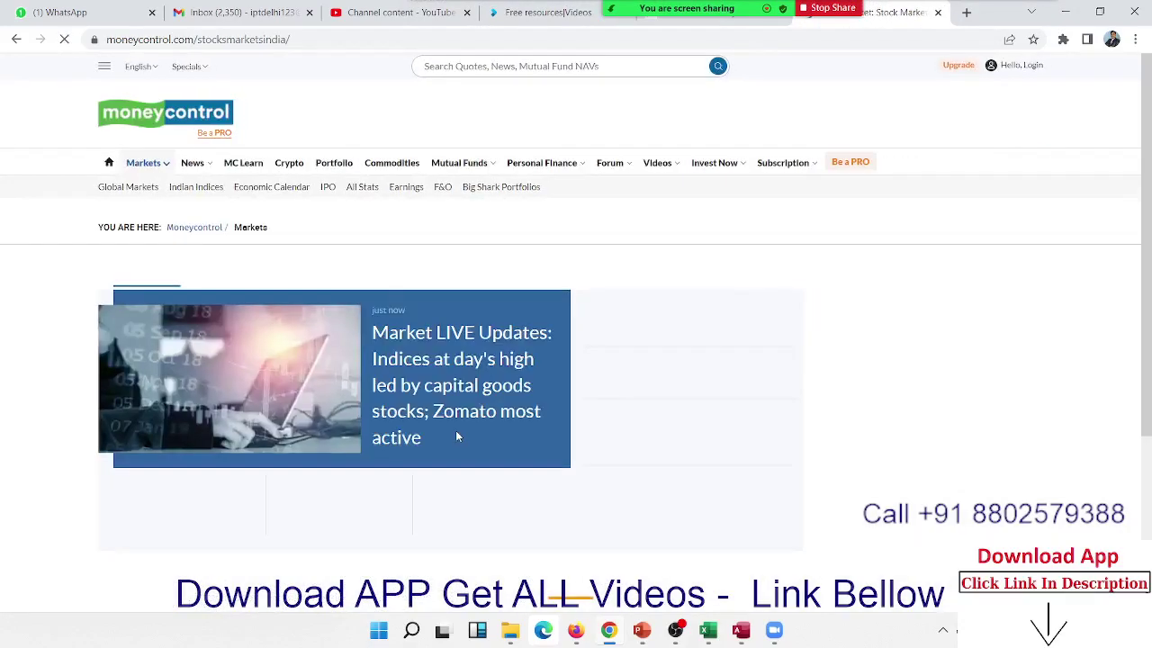
{"action": "scroll", "coordinate": [455, 432], "scroll_direction": "down", "scroll_amount": 5}
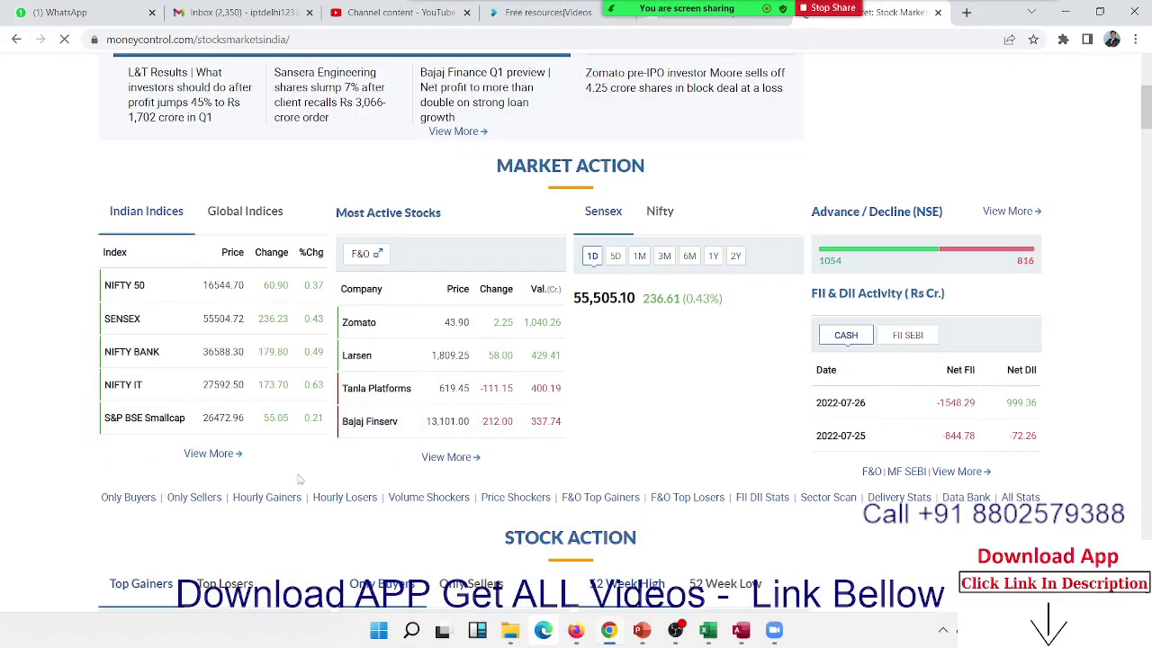
{"action": "scroll", "coordinate": [304, 457], "scroll_direction": "down", "scroll_amount": 1}
{"action": "scroll", "coordinate": [304, 457], "scroll_direction": "down", "scroll_amount": 5}
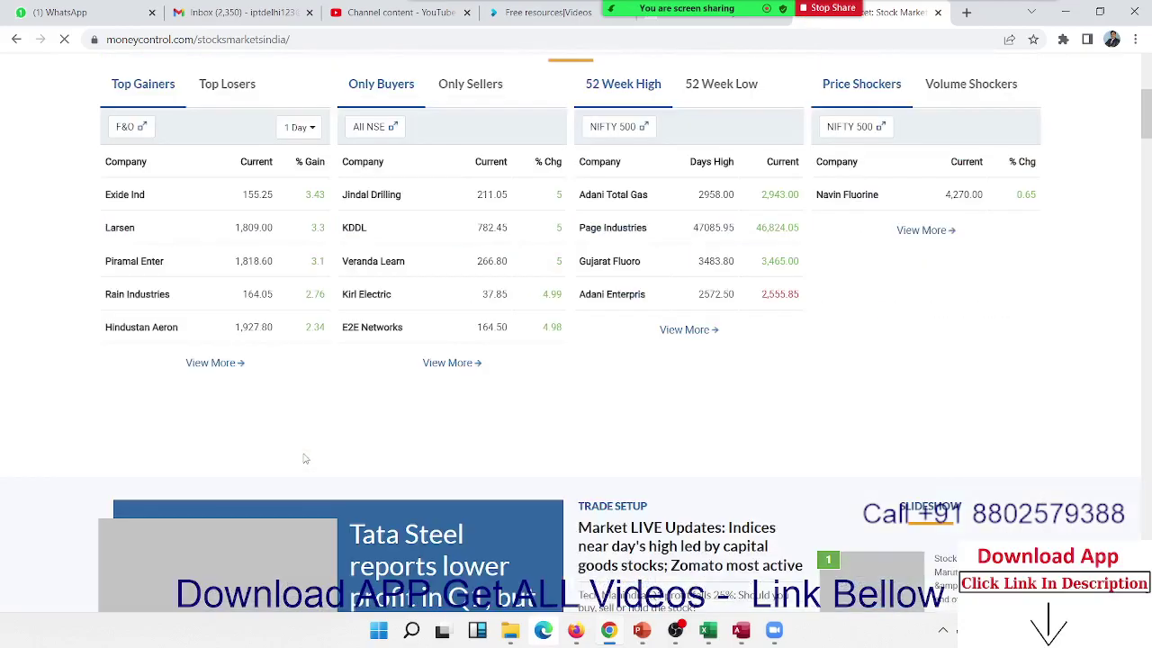
{"action": "scroll", "coordinate": [304, 457], "scroll_direction": "up", "scroll_amount": 5}
{"action": "left_click", "coordinate": [330, 39]}
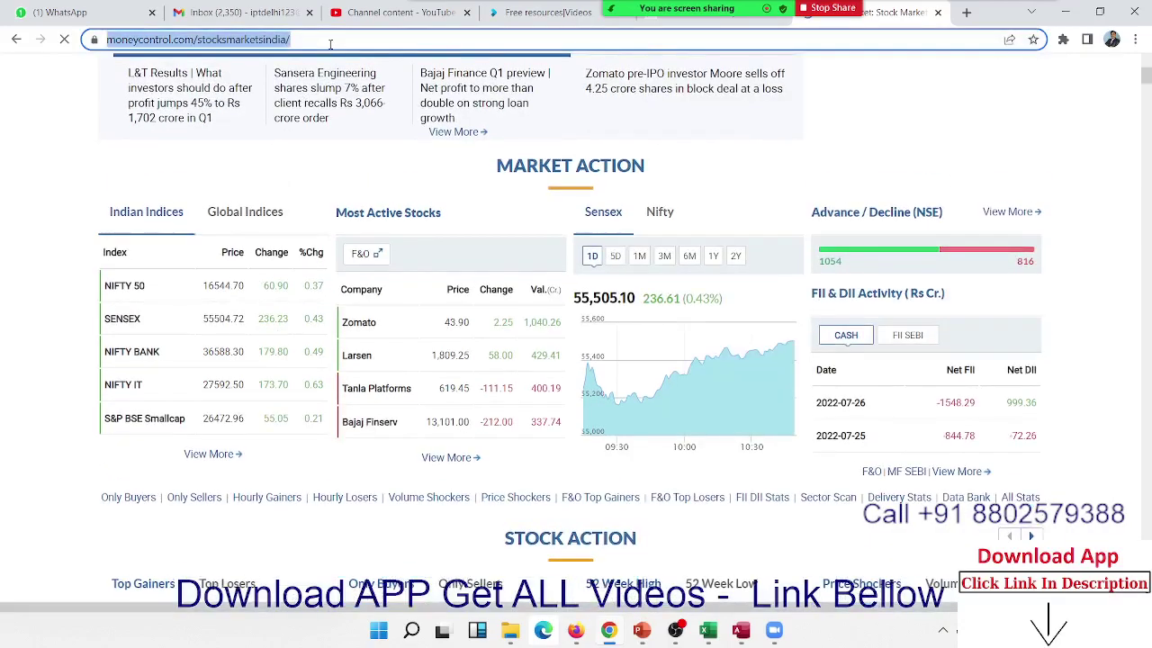
{"action": "key", "text": "alt+Tab"}
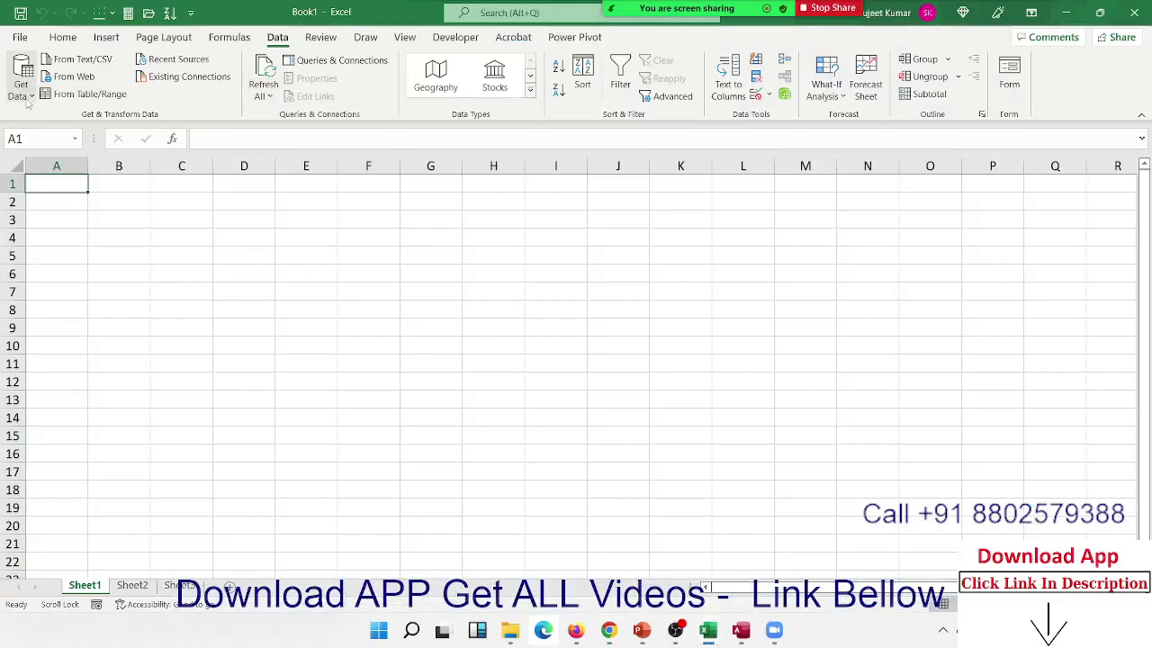
- Start a Get Data From Web import using the copied moneycontrol stocksmarketsindia URL
{"action": "left_click", "coordinate": [22, 90]}
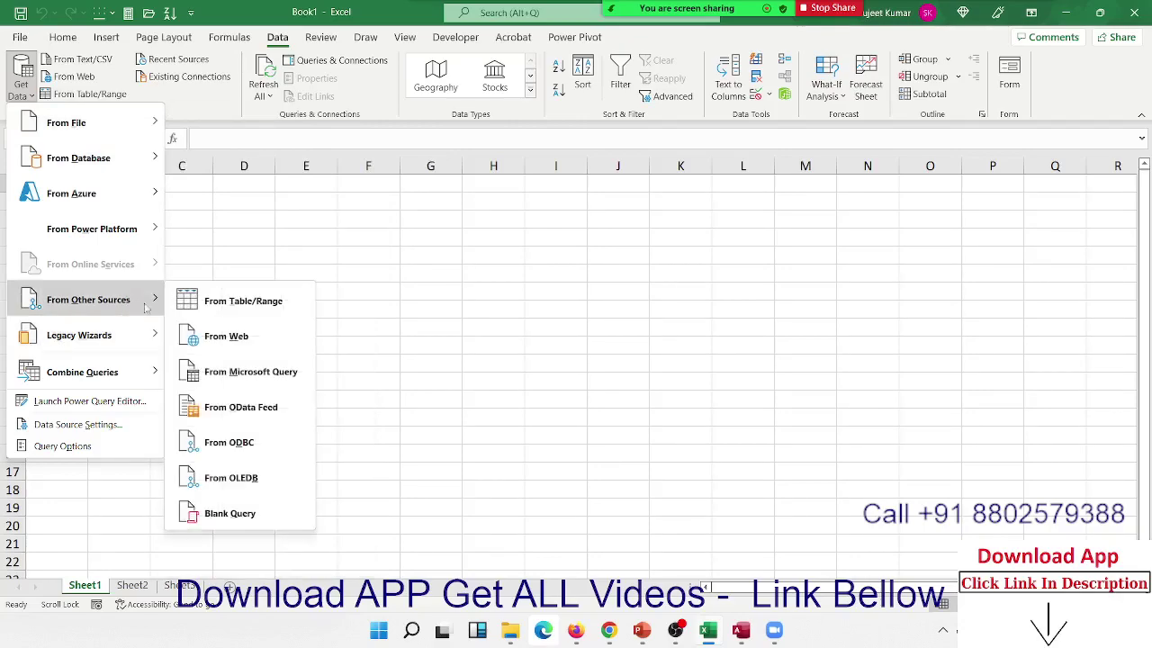
{"action": "left_click", "coordinate": [209, 334]}
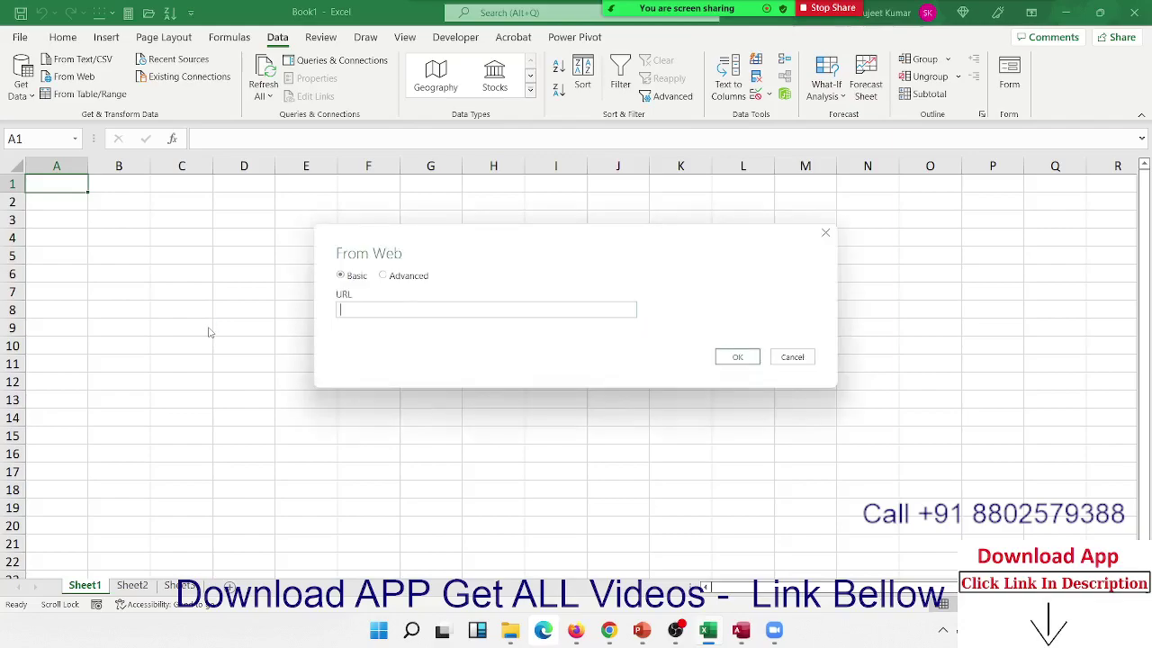
{"action": "type", "text": "https://www.moneycontrol.com/stocksmarketsindia/"}
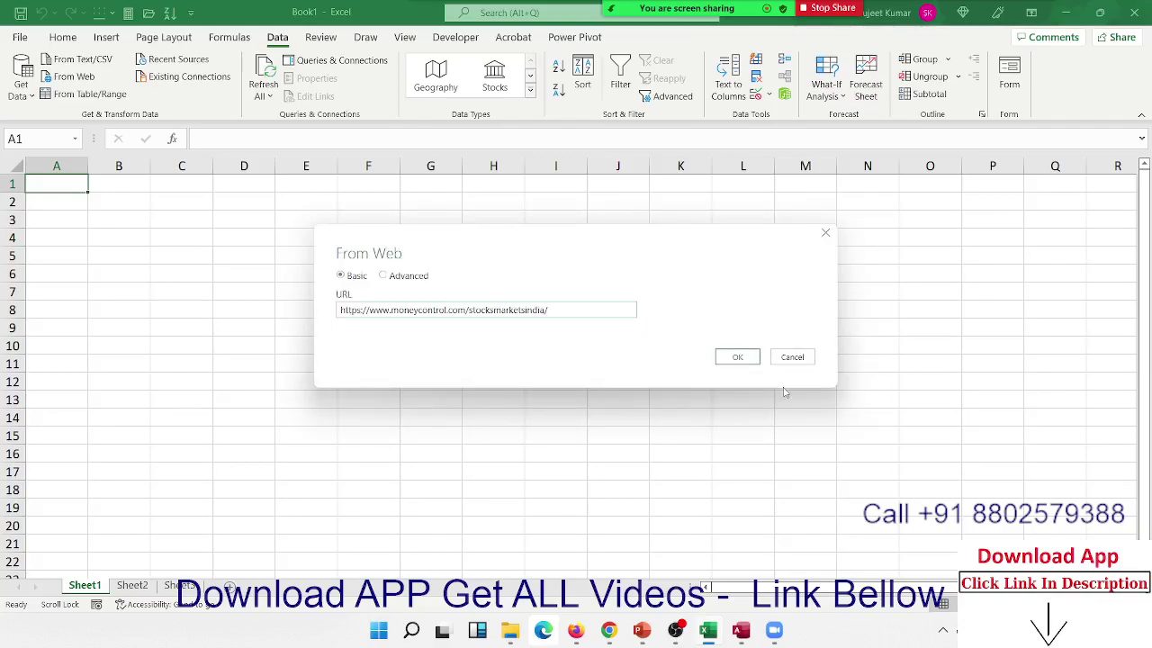
{"action": "left_click", "coordinate": [740, 364]}
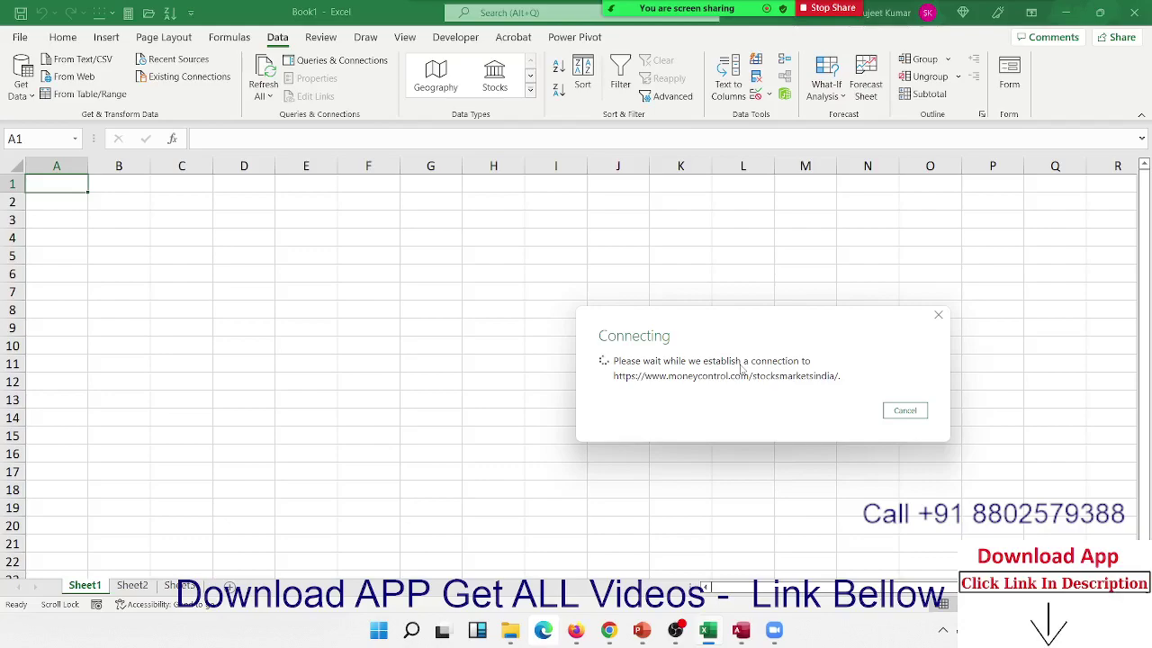
- Check the moneycontrol page in Chrome, then cancel the Navigator and reopen Get Data
{"action": "left_click_drag", "start_coordinate": [663, 344], "coordinate": [421, 255]}
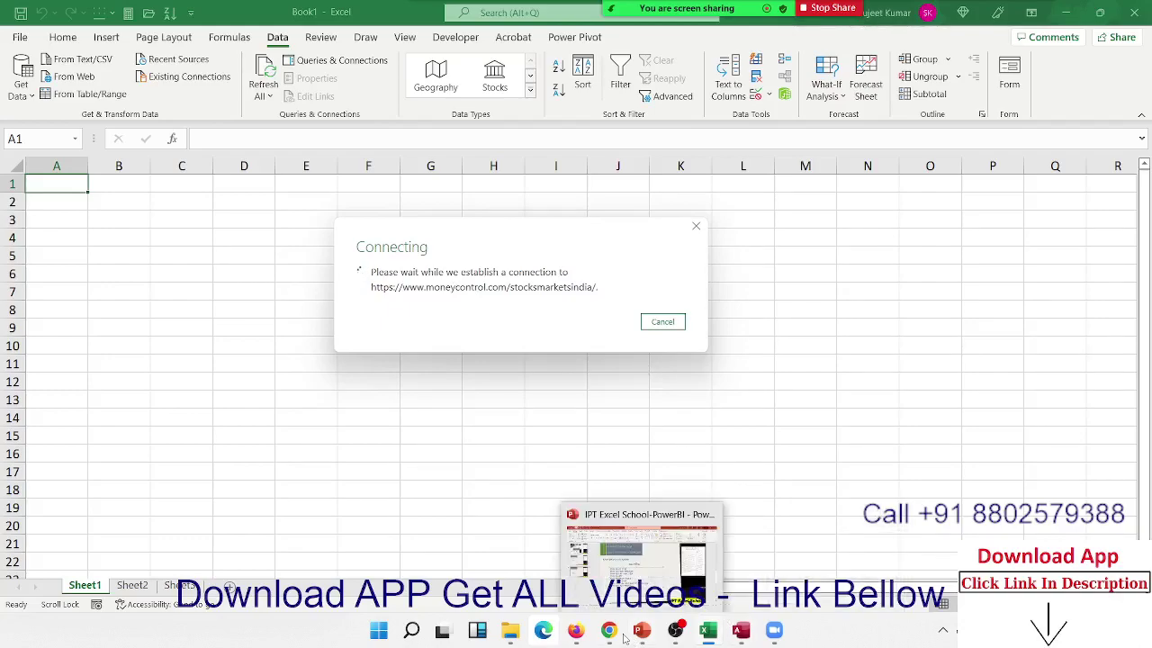
{"action": "left_click", "coordinate": [609, 531]}
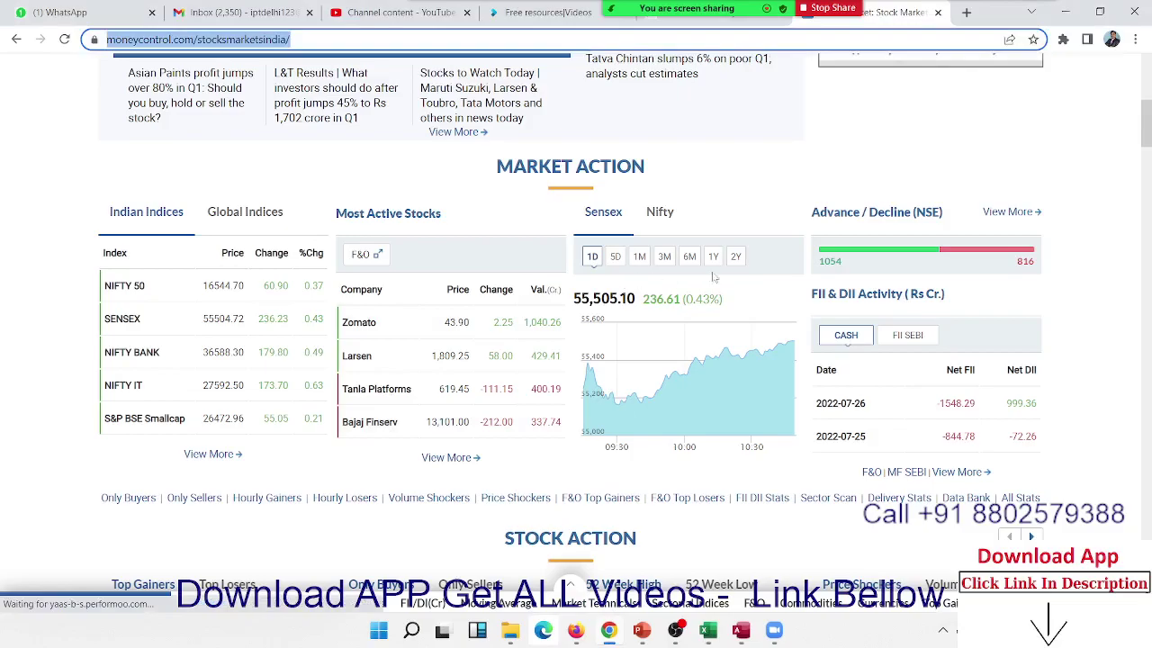
{"action": "scroll", "coordinate": [870, 421], "scroll_direction": "down", "scroll_amount": 1}
{"action": "scroll", "coordinate": [861, 425], "scroll_direction": "down", "scroll_amount": 4}
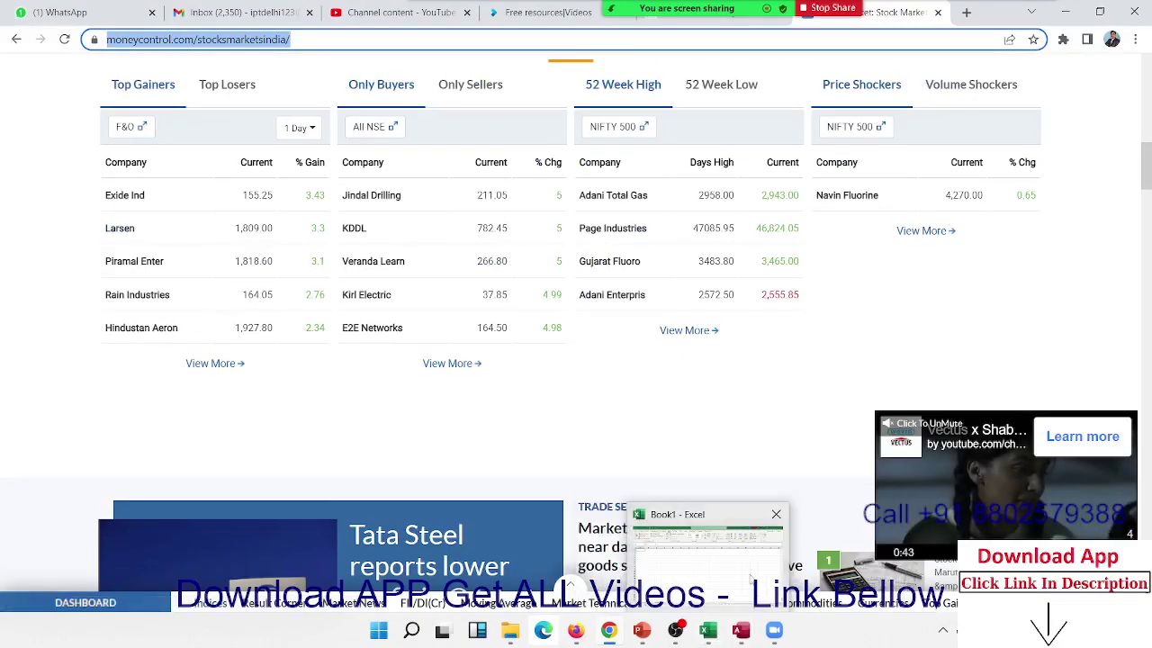
{"action": "left_click", "coordinate": [719, 549]}
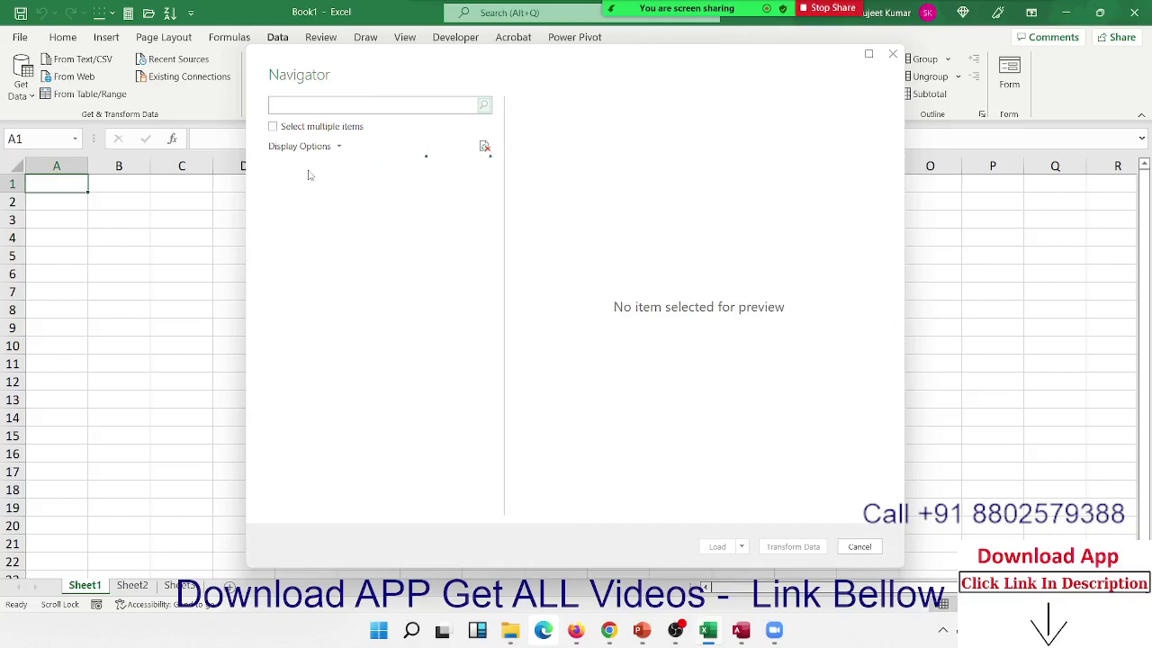
{"action": "left_click", "coordinate": [855, 548]}
{"action": "left_click", "coordinate": [21, 79]}
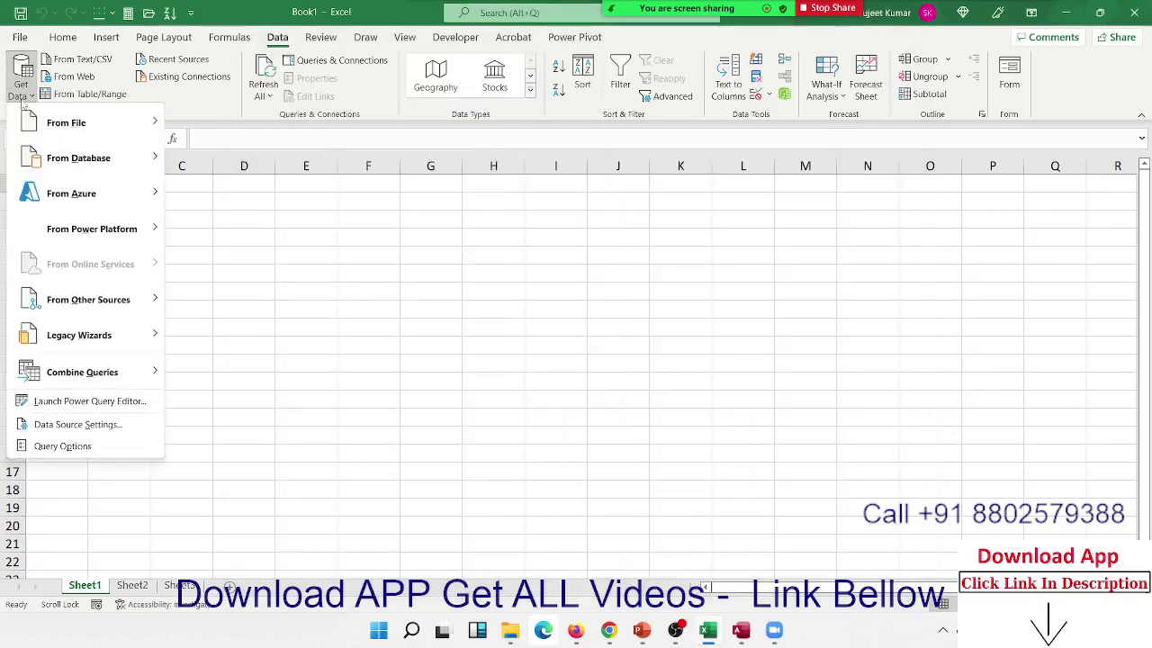
{"action": "mouse_move", "coordinate": [79, 334]}
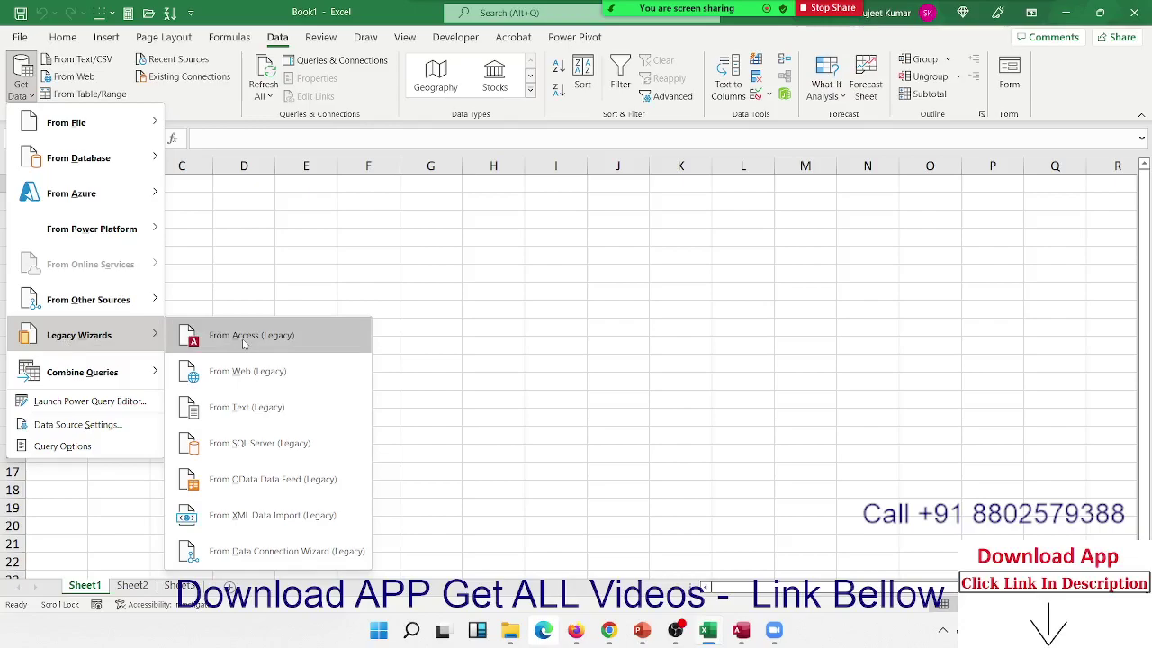
- Load the moneycontrol URL in a legacy New Web Query, answering Yes to every script error
{"action": "left_click", "coordinate": [241, 373]}
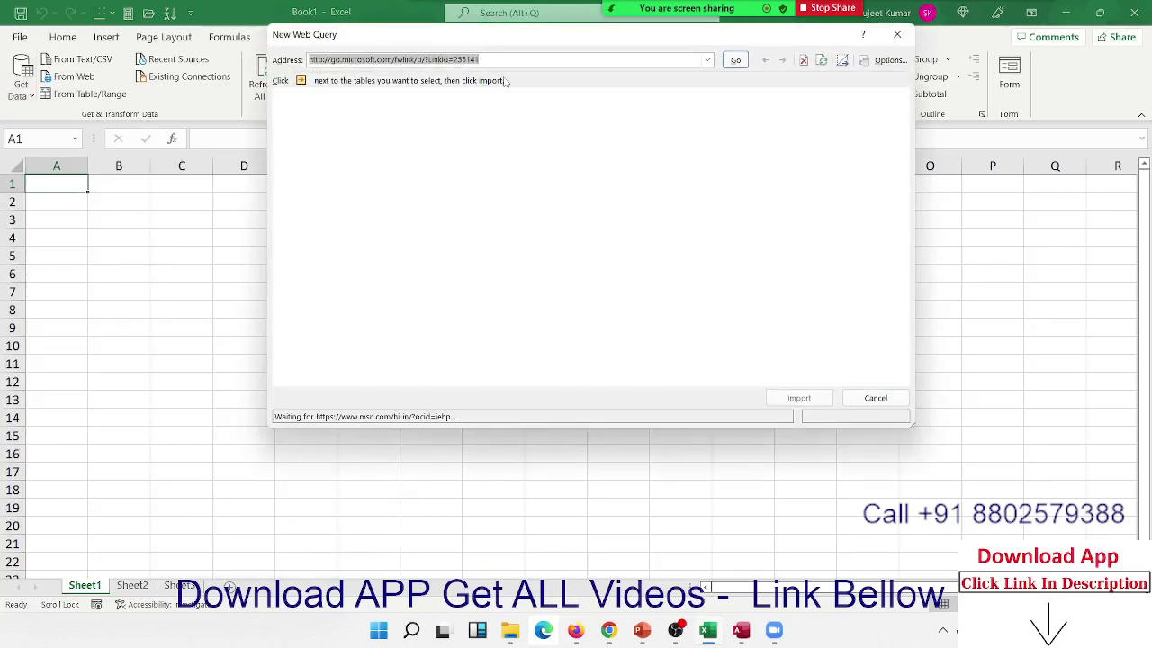
{"action": "type", "text": "https://www.moneycontrol.com/stocksmarketsindia/"}
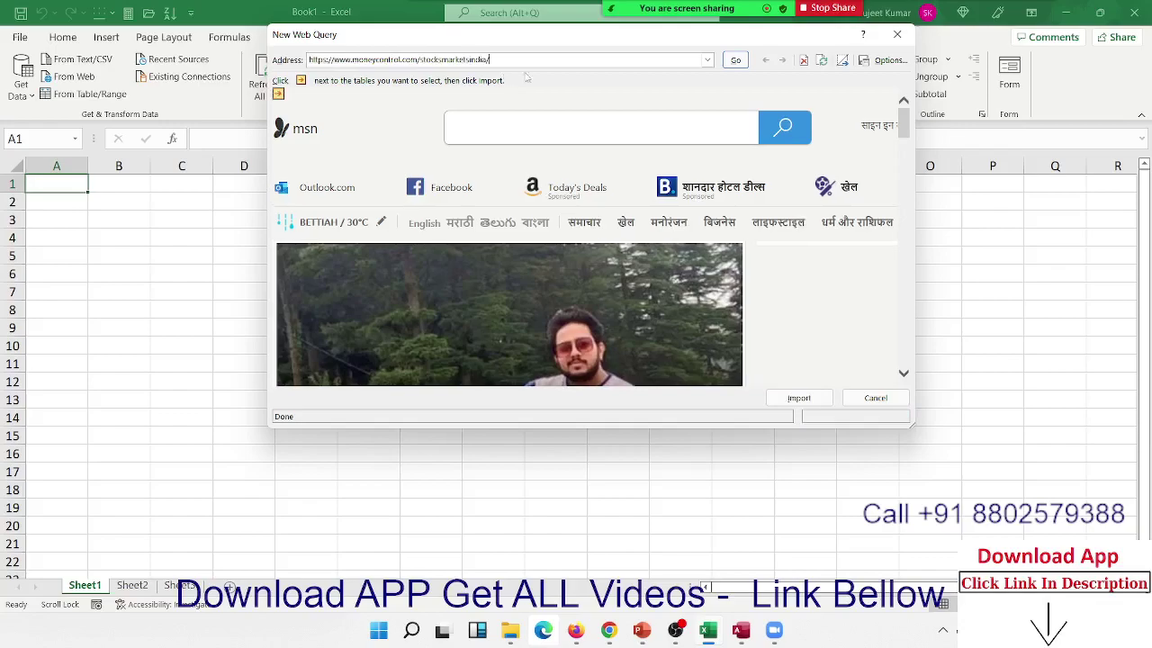
{"action": "left_click", "coordinate": [735, 61]}
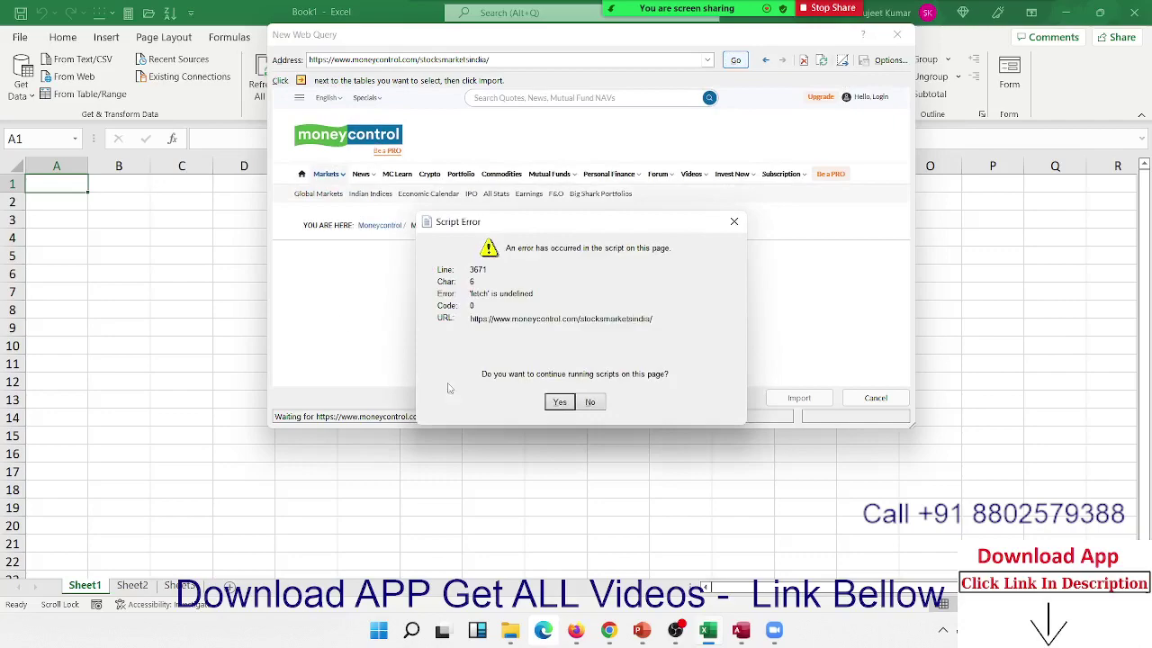
{"action": "left_click", "coordinate": [552, 405]}
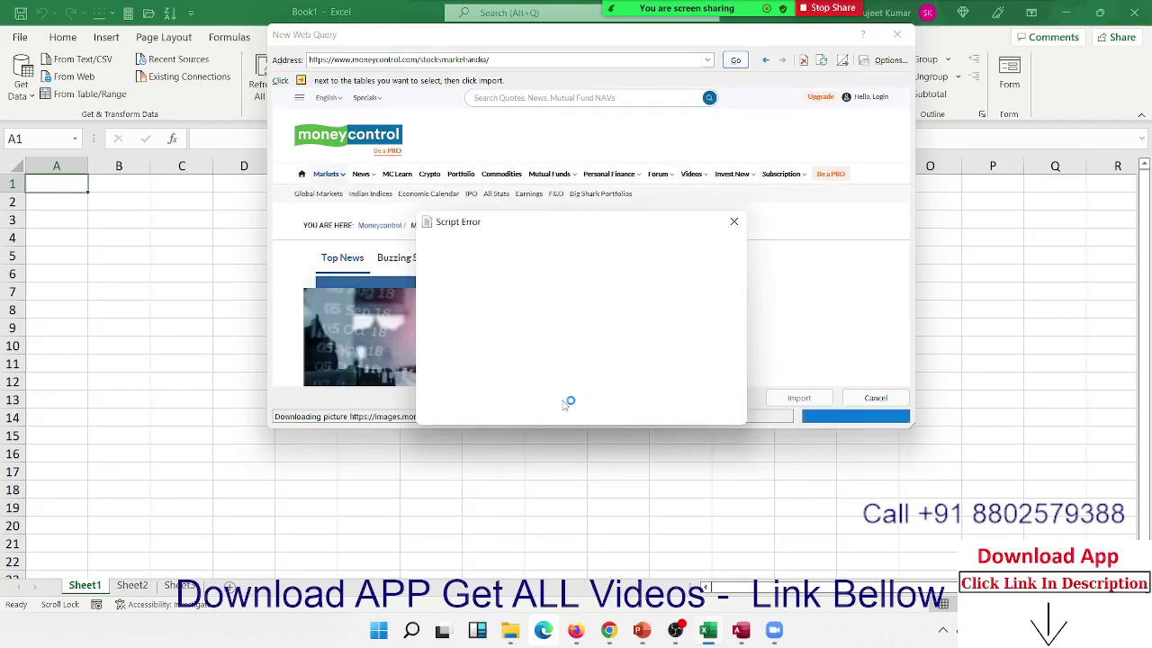
{"action": "left_click", "coordinate": [560, 398]}
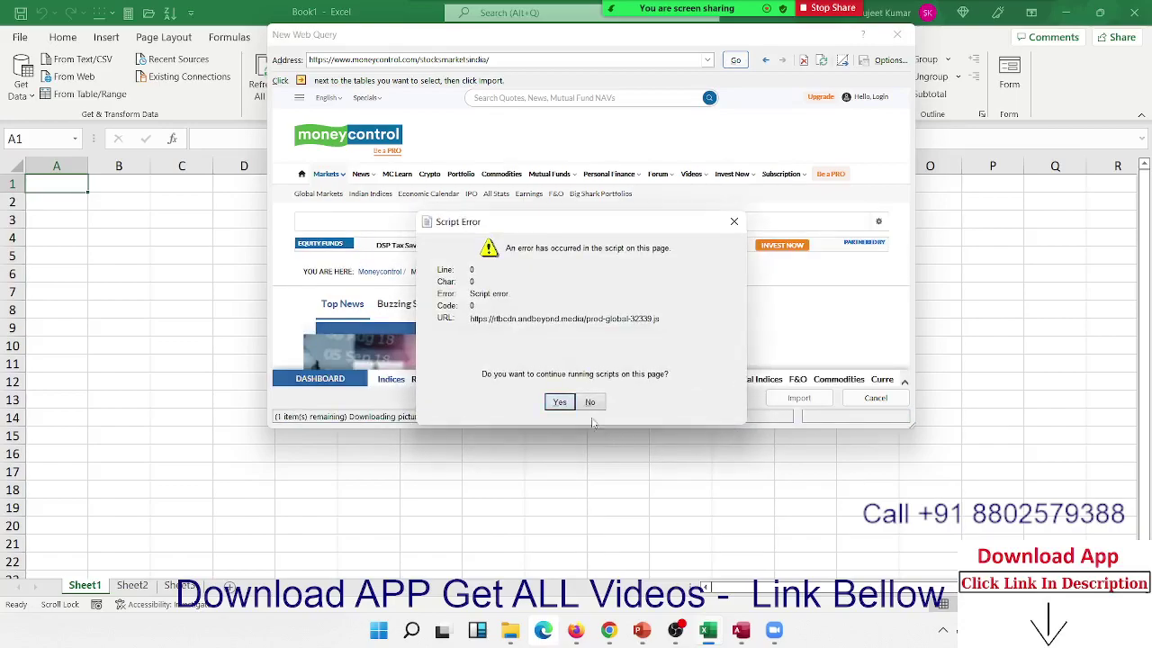
{"action": "left_click", "coordinate": [565, 408]}
{"action": "left_click", "coordinate": [564, 408]}
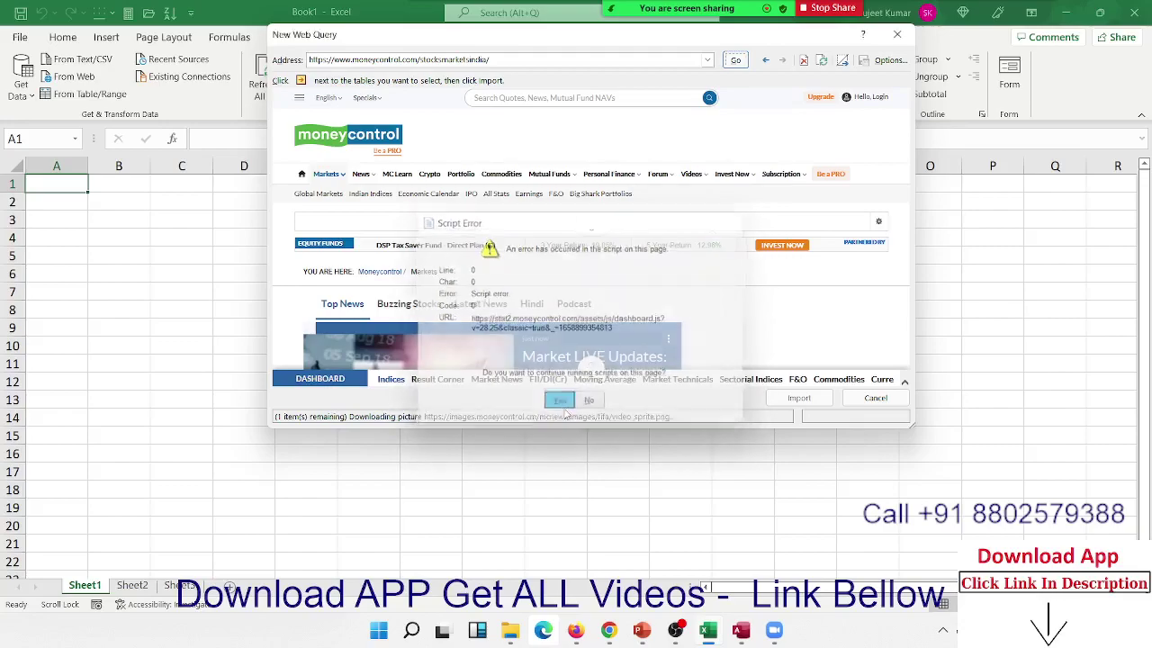
{"action": "left_click", "coordinate": [562, 405]}
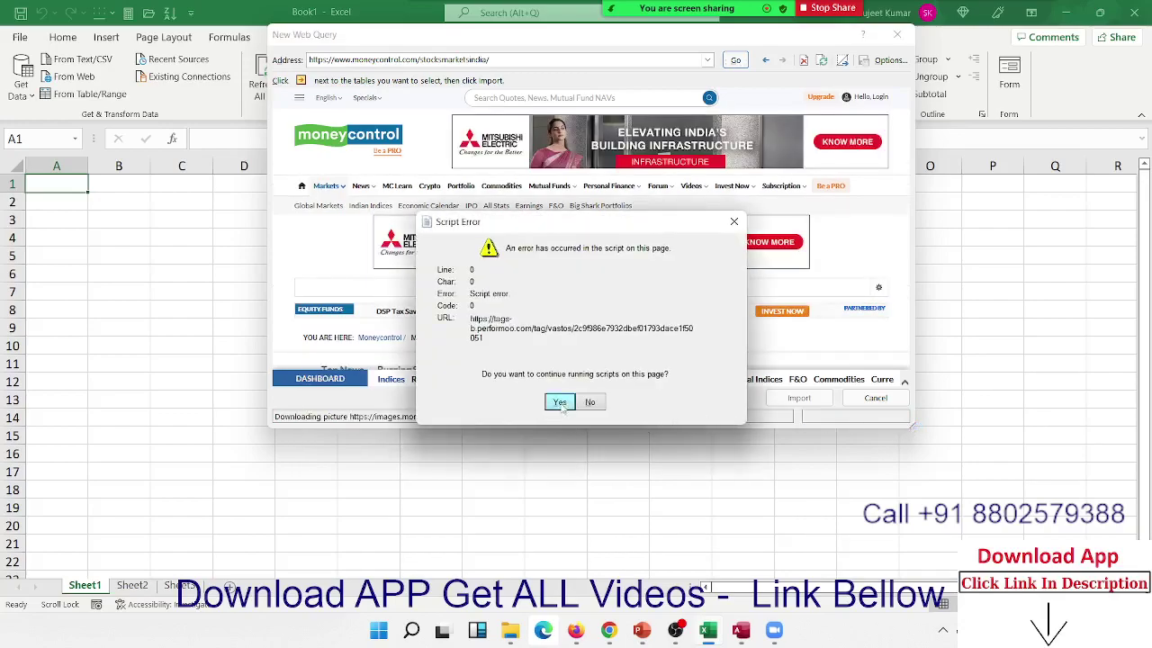
{"action": "left_click", "coordinate": [559, 401]}
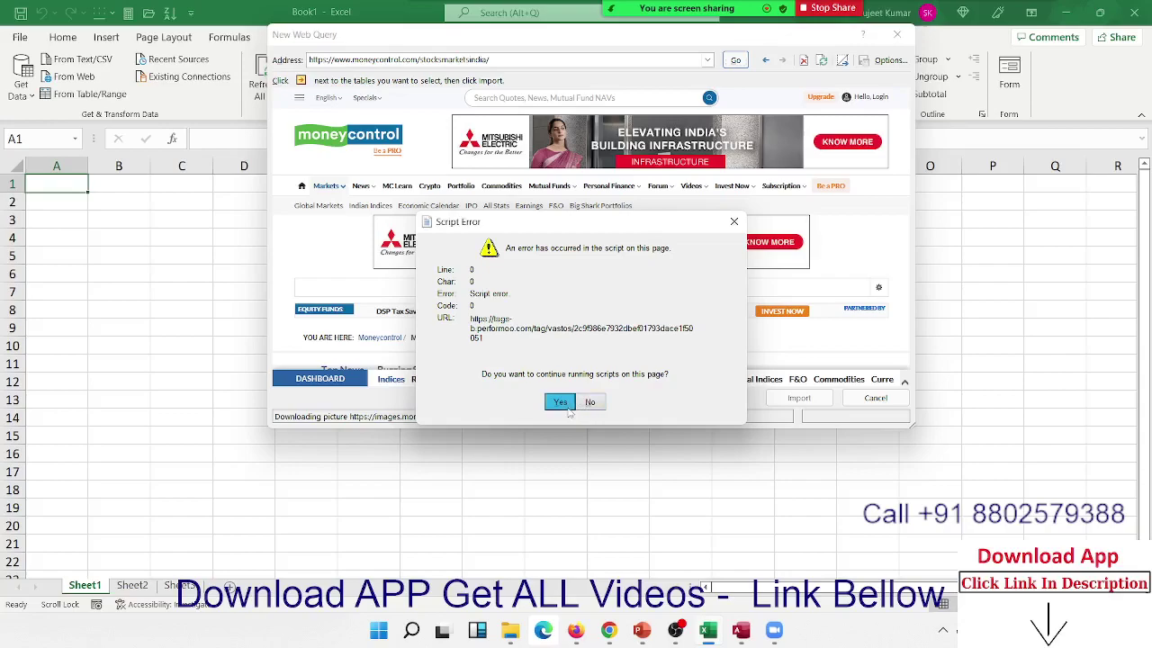
{"action": "left_click", "coordinate": [565, 403]}
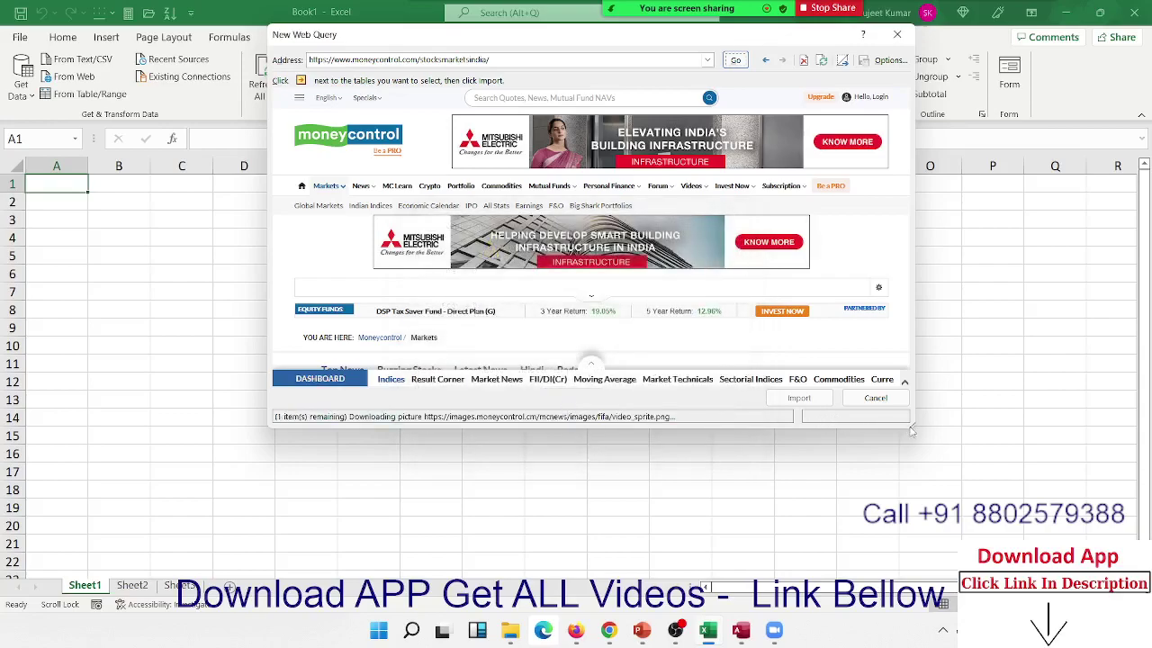
- Enlarge the New Web Query window and scroll through the loaded page
{"action": "left_click_drag", "start_coordinate": [912, 426], "coordinate": [970, 538]}
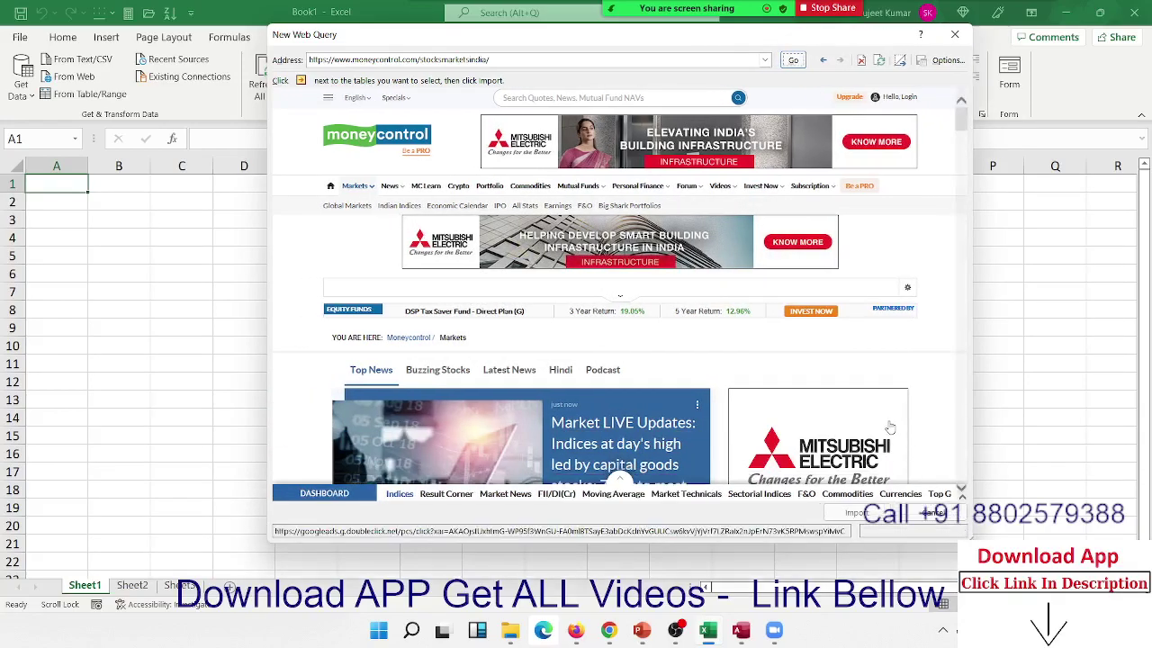
{"action": "scroll", "coordinate": [890, 428], "scroll_direction": "down", "scroll_amount": 5}
{"action": "scroll", "coordinate": [890, 428], "scroll_direction": "down", "scroll_amount": 2}
{"action": "scroll", "coordinate": [889, 428], "scroll_direction": "down", "scroll_amount": 5}
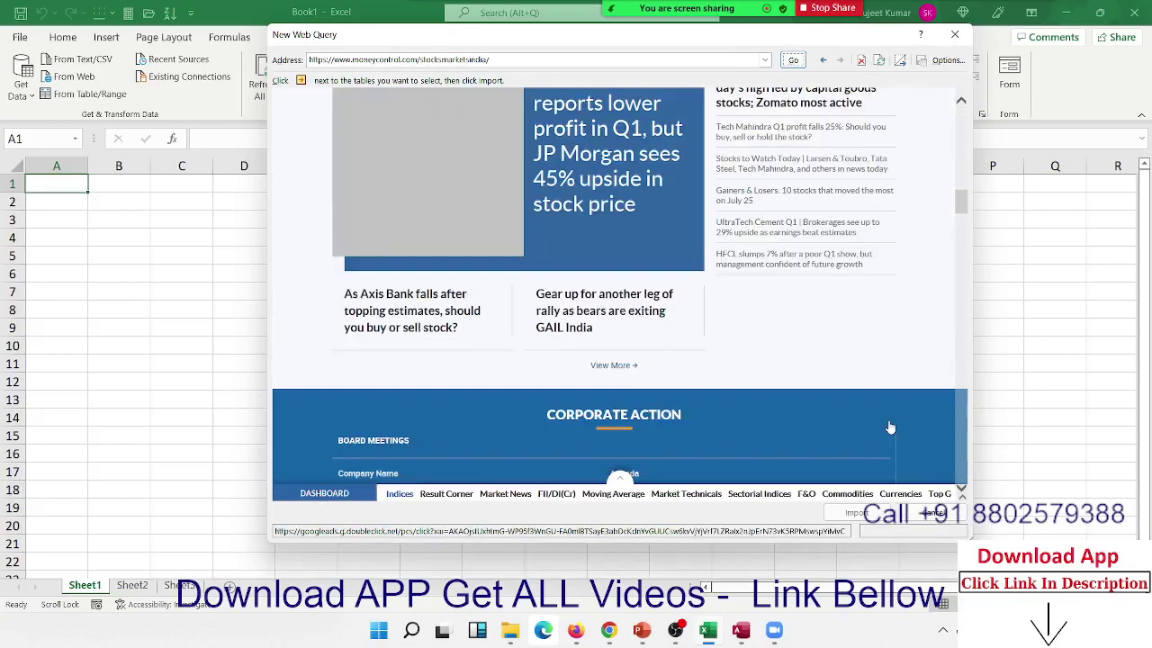
{"action": "scroll", "coordinate": [890, 428], "scroll_direction": "up", "scroll_amount": 9}
{"action": "scroll", "coordinate": [890, 429], "scroll_direction": "up", "scroll_amount": 5}
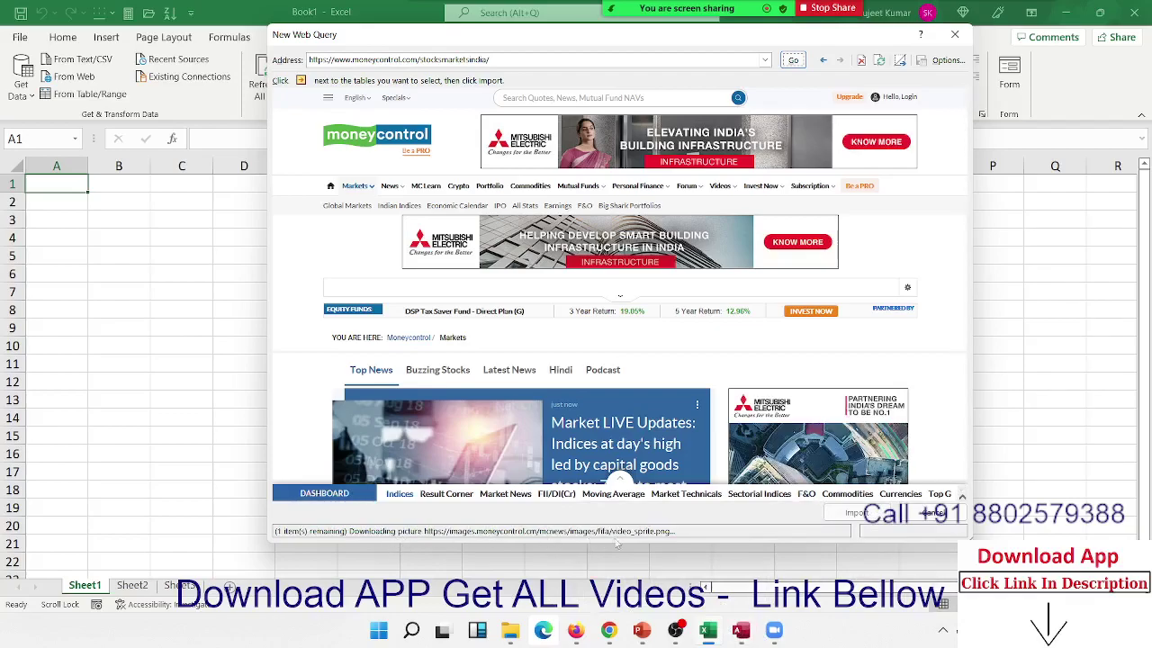
{"action": "scroll", "coordinate": [891, 471], "scroll_direction": "down", "scroll_amount": 3}
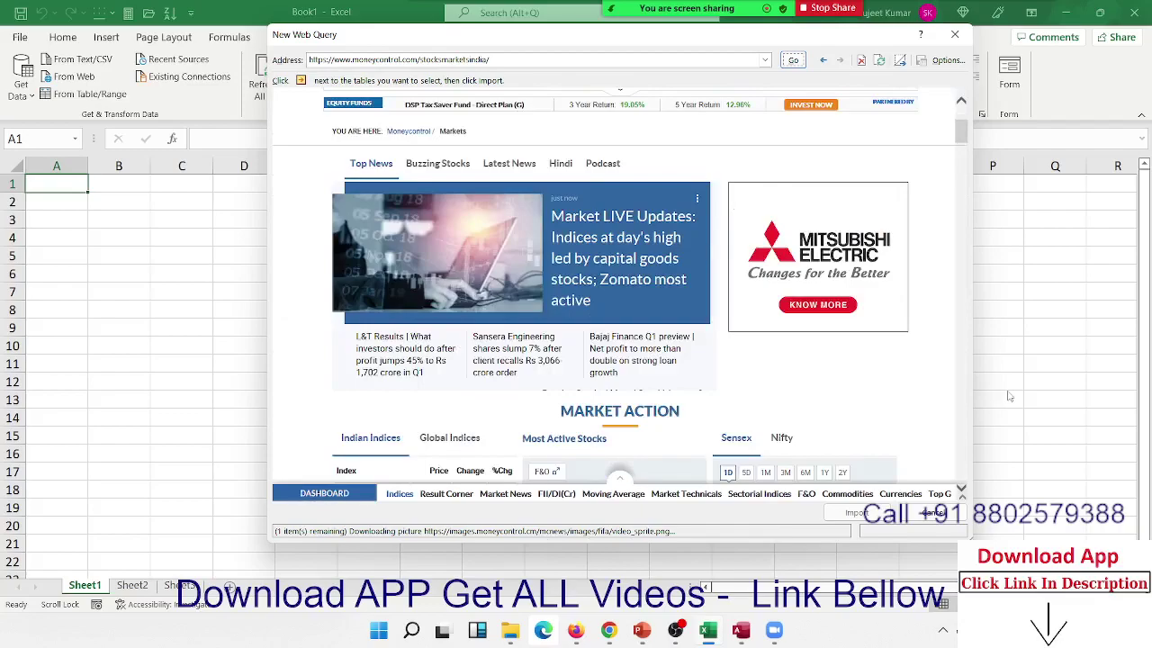
{"action": "scroll", "coordinate": [961, 126], "scroll_direction": "up", "scroll_amount": 3}
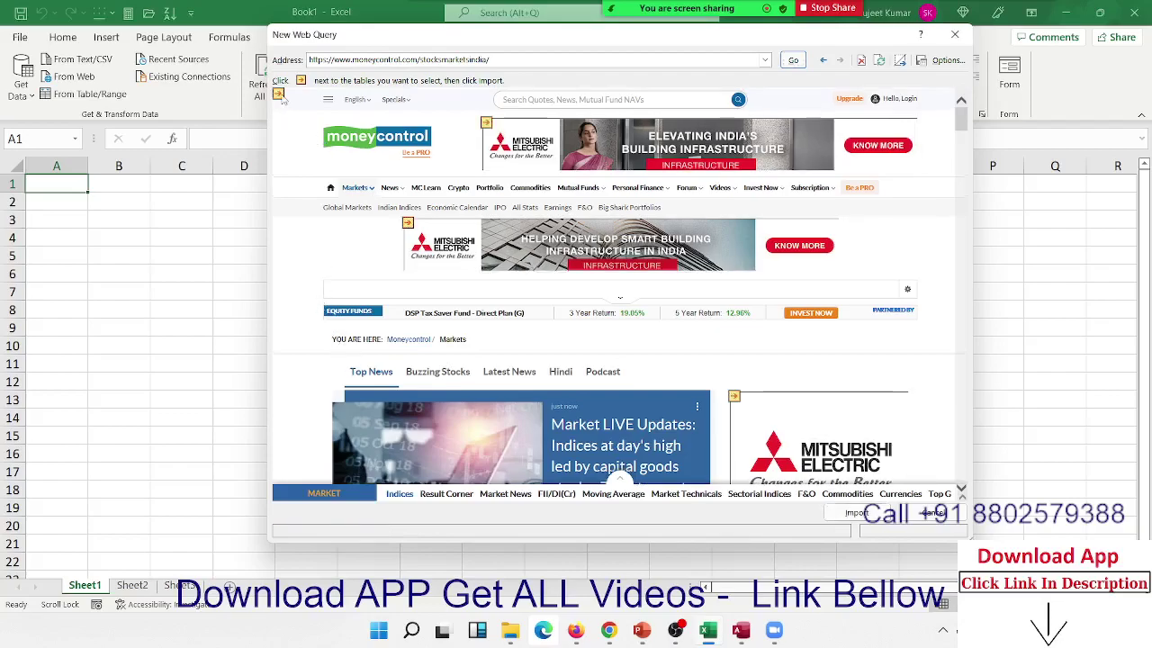
- Toggle the whole-page import marker on and off while scrolling to find the tables
{"action": "left_click", "coordinate": [279, 94]}
{"action": "scroll", "coordinate": [387, 245], "scroll_direction": "down", "scroll_amount": 2}
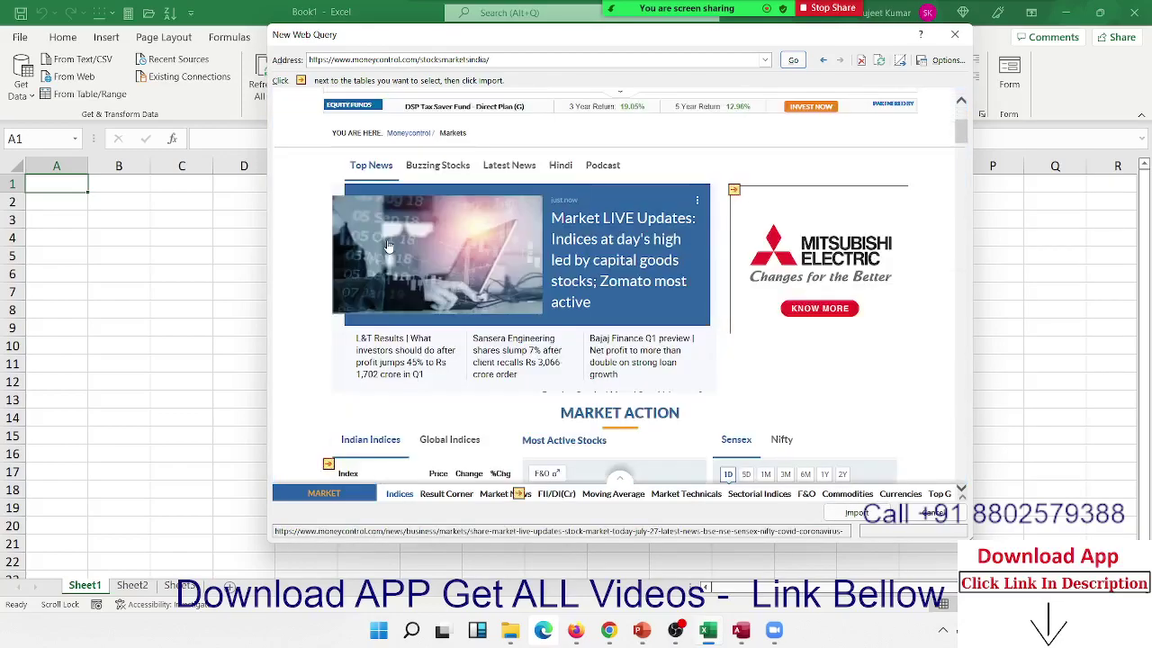
{"action": "scroll", "coordinate": [383, 230], "scroll_direction": "up", "scroll_amount": 2}
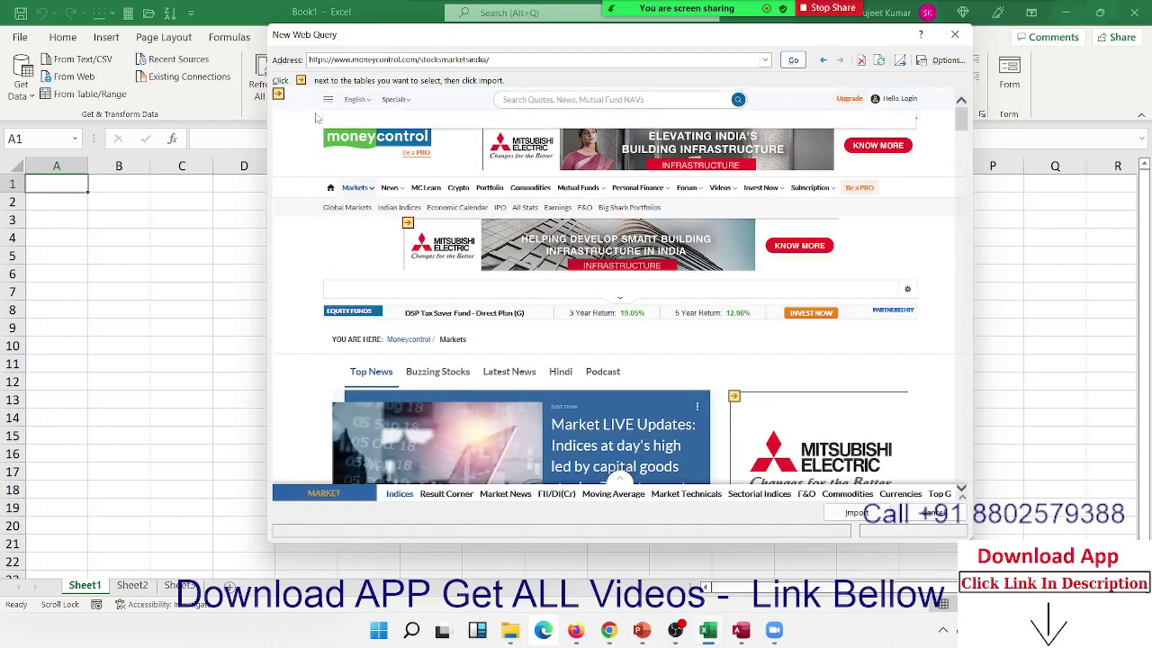
{"action": "left_click", "coordinate": [279, 95]}
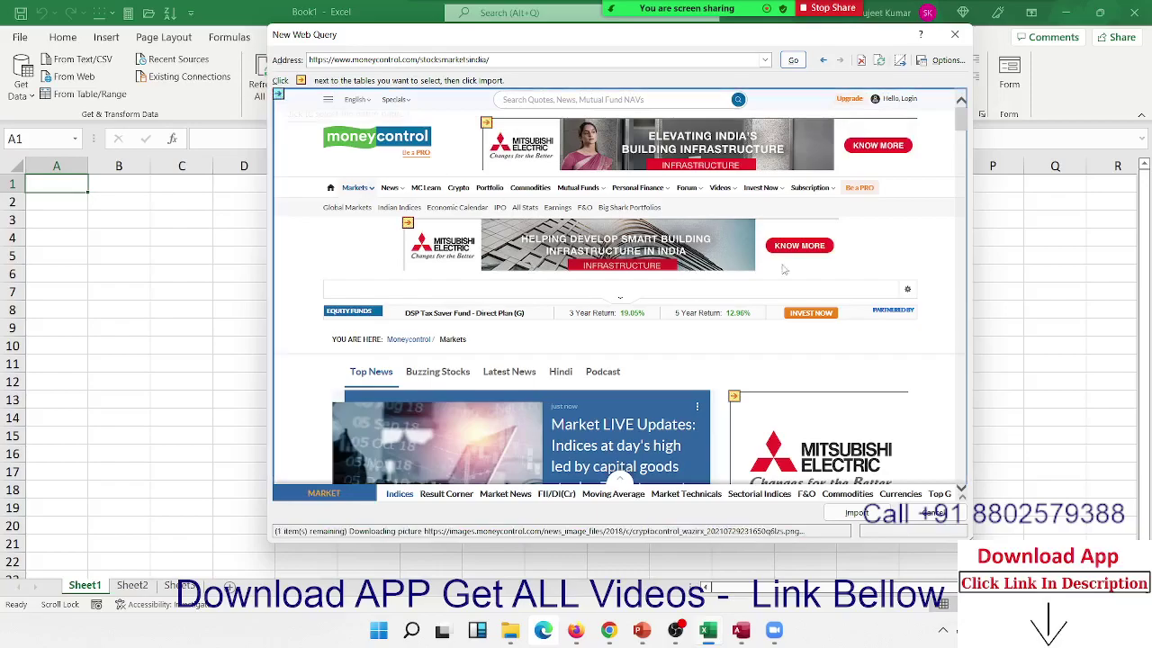
{"action": "scroll", "coordinate": [896, 272], "scroll_direction": "down", "scroll_amount": 5}
{"action": "scroll", "coordinate": [896, 272], "scroll_direction": "up", "scroll_amount": 3}
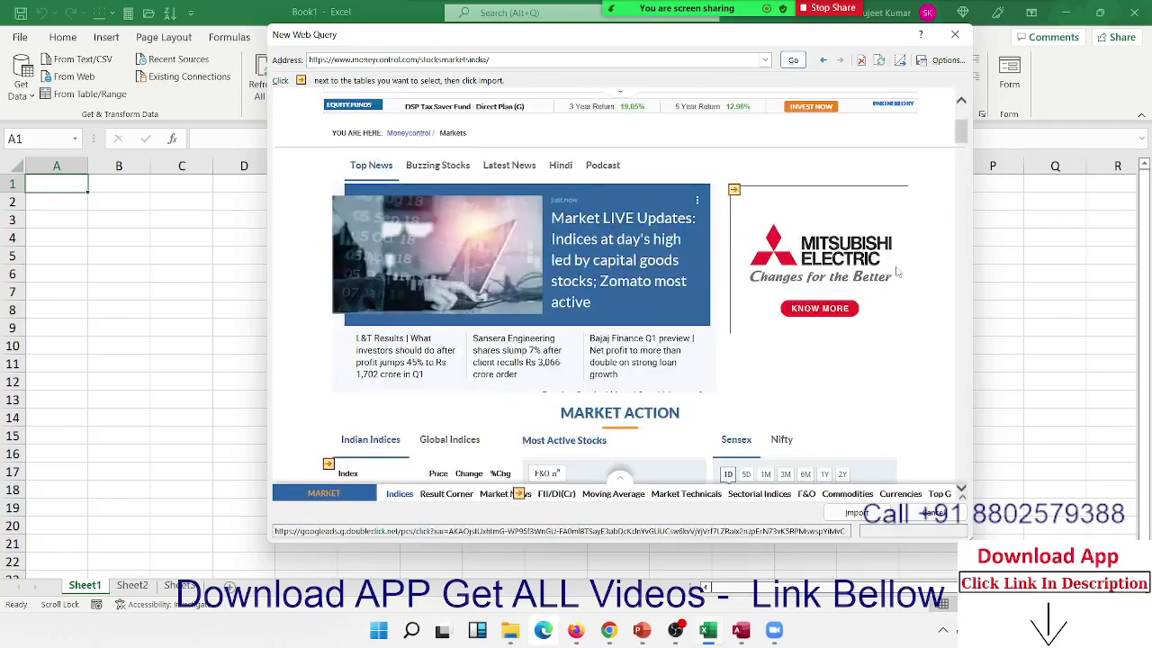
{"action": "scroll", "coordinate": [896, 272], "scroll_direction": "up", "scroll_amount": 2}
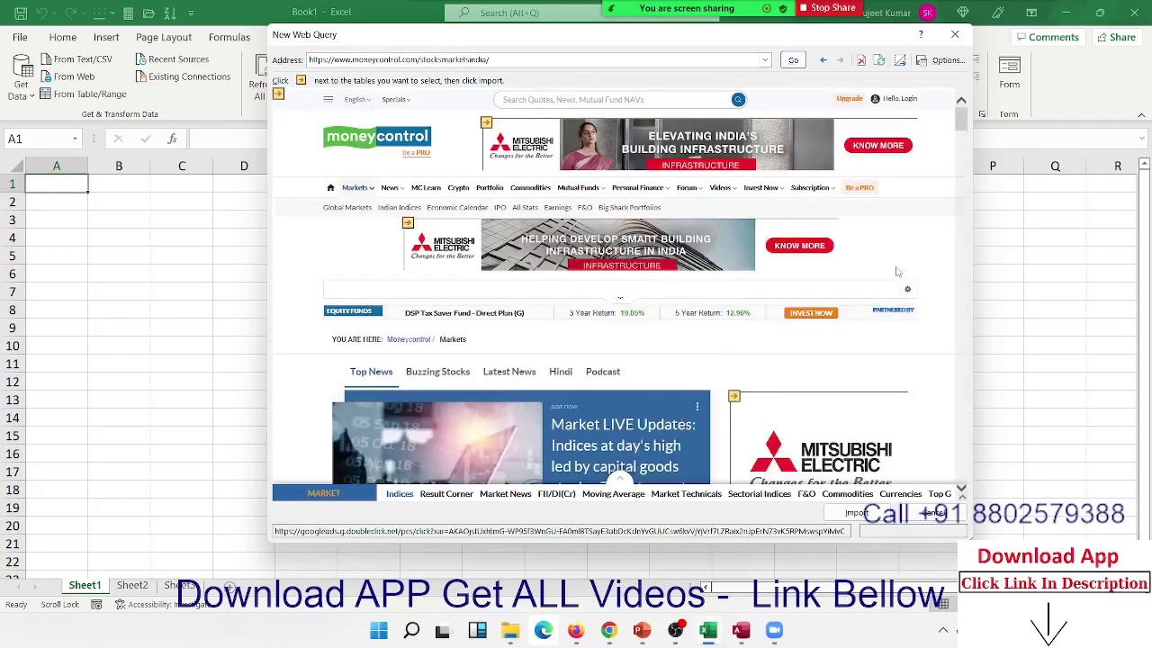
{"action": "scroll", "coordinate": [896, 271], "scroll_direction": "down", "scroll_amount": 5}
{"action": "scroll", "coordinate": [896, 272], "scroll_direction": "down", "scroll_amount": 3}
{"action": "scroll", "coordinate": [896, 272], "scroll_direction": "up", "scroll_amount": 3}
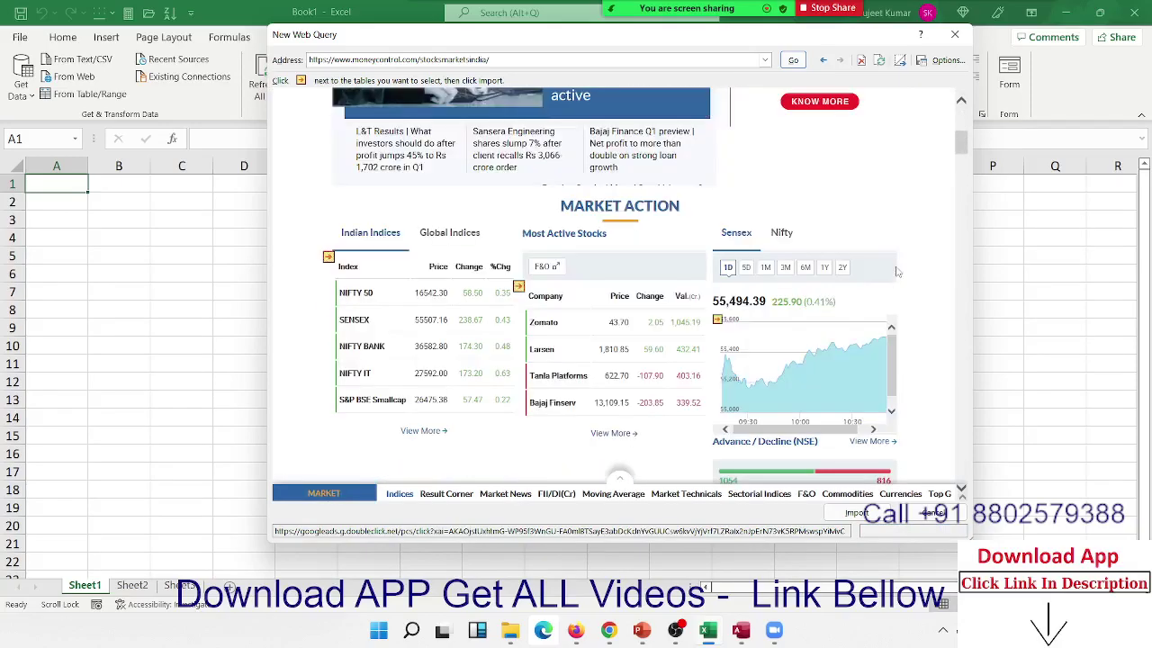
{"action": "scroll", "coordinate": [788, 268], "scroll_direction": "up", "scroll_amount": 5}
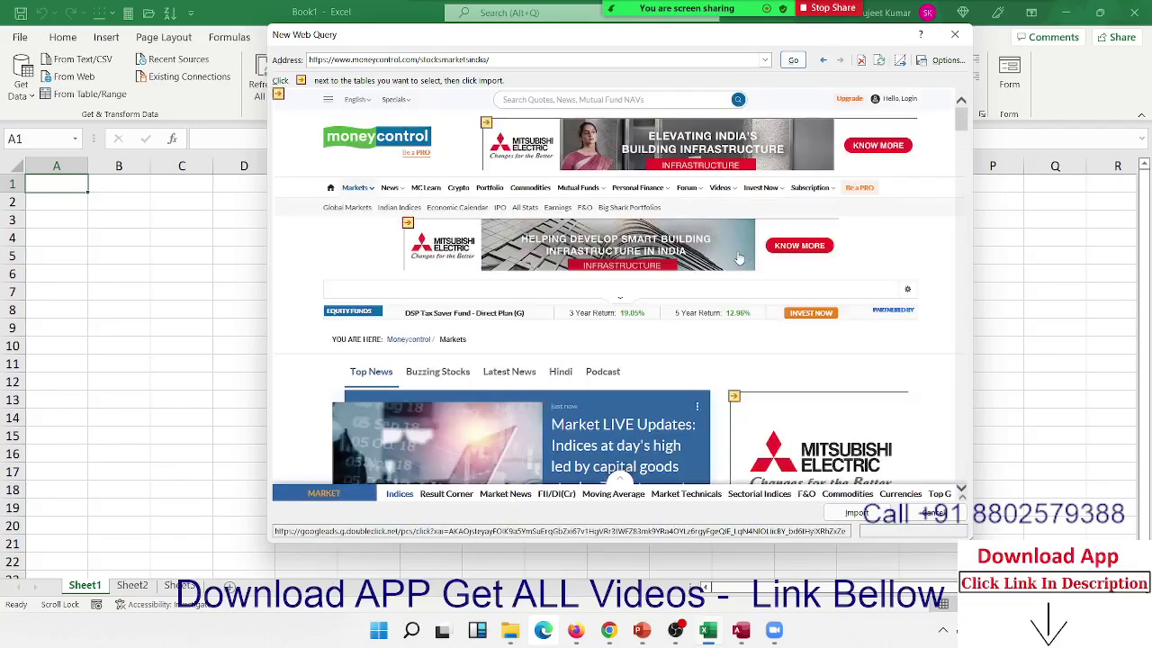
{"action": "scroll", "coordinate": [737, 258], "scroll_direction": "down", "scroll_amount": 8}
{"action": "scroll", "coordinate": [738, 259], "scroll_direction": "up", "scroll_amount": 3}
{"action": "scroll", "coordinate": [737, 259], "scroll_direction": "down", "scroll_amount": 3}
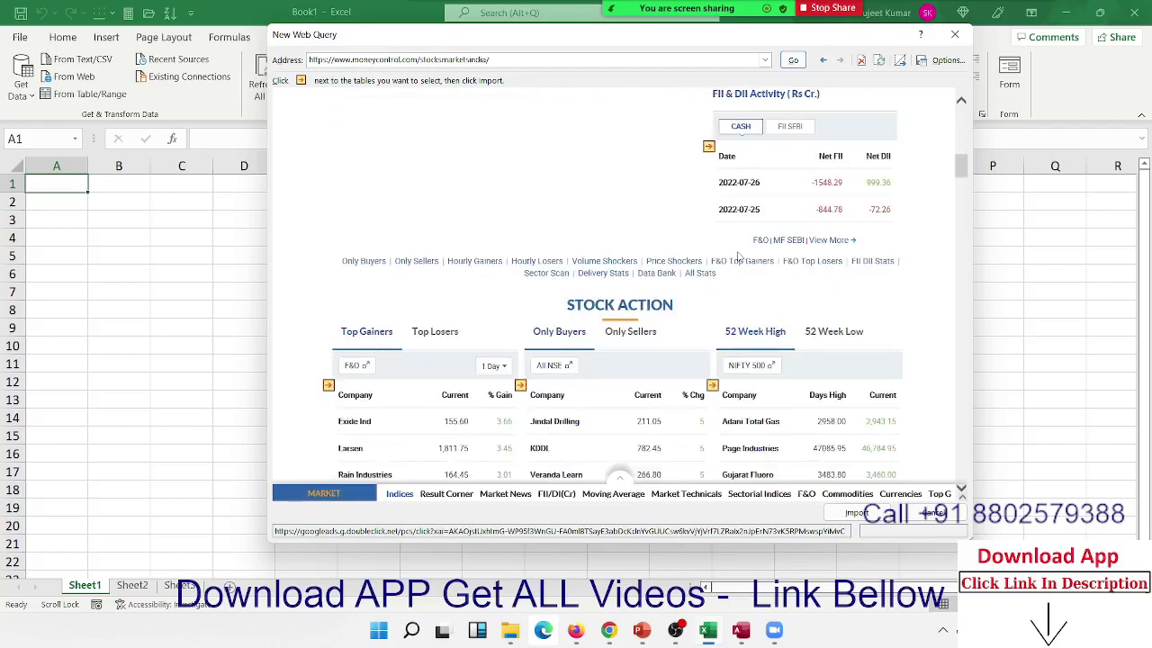
{"action": "scroll", "coordinate": [738, 258], "scroll_direction": "down", "scroll_amount": 3}
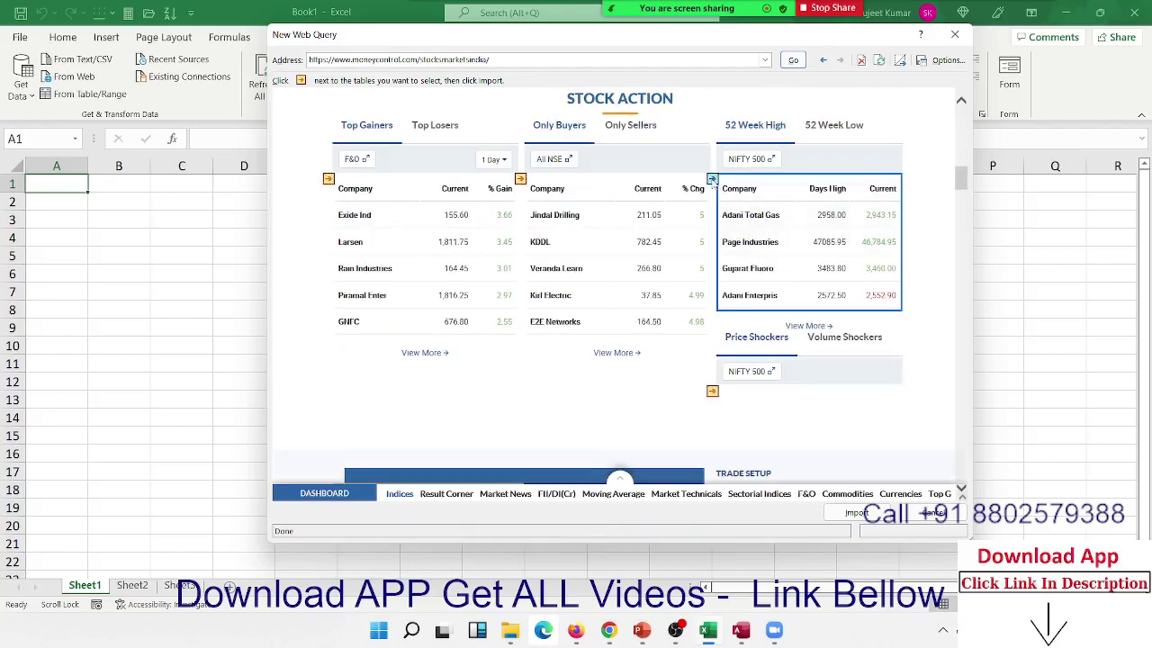
- Tick the 52 Week High, Only Buyers and Top Gainers tables for import
{"action": "left_click", "coordinate": [712, 179]}
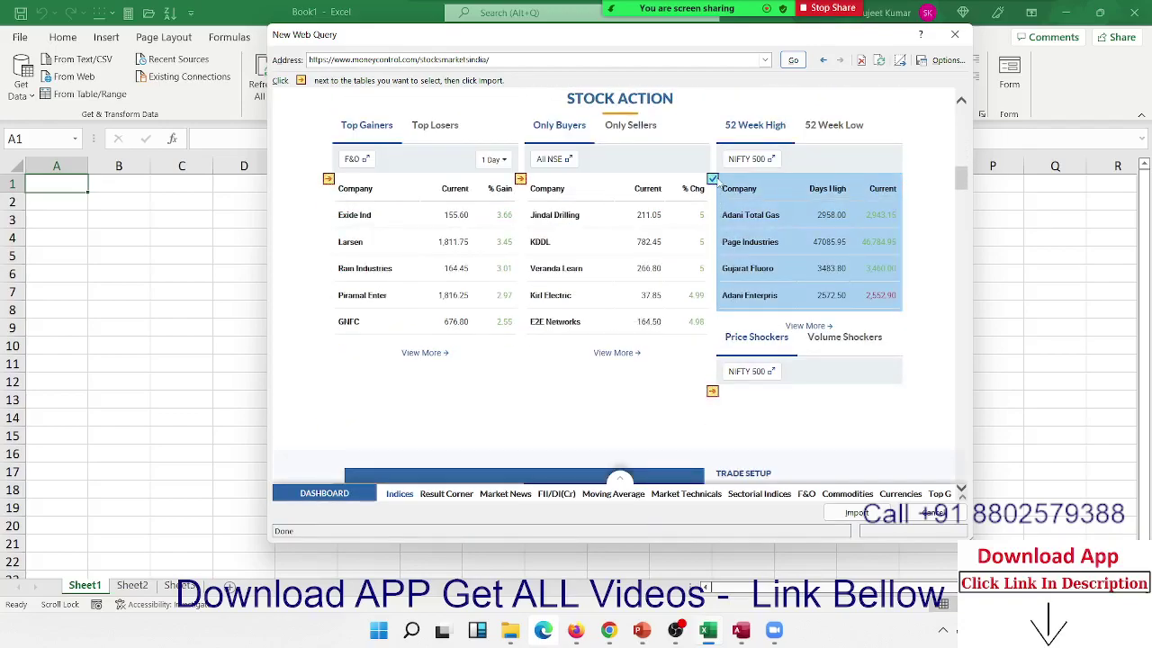
{"action": "left_click", "coordinate": [520, 179]}
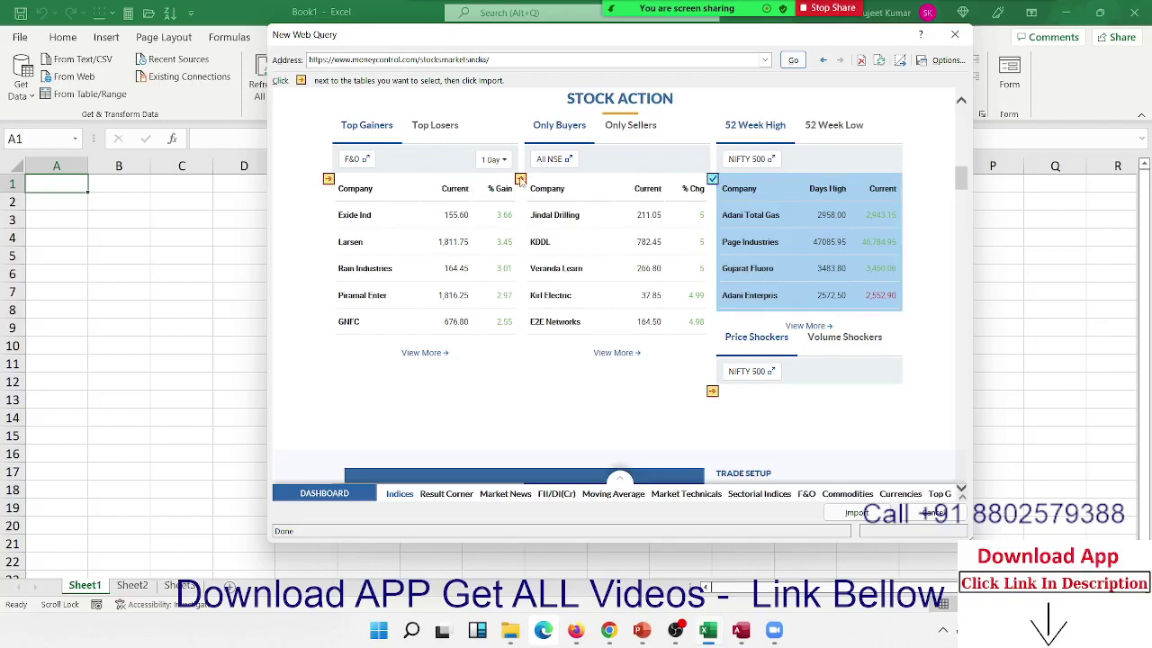
{"action": "left_click", "coordinate": [329, 179]}
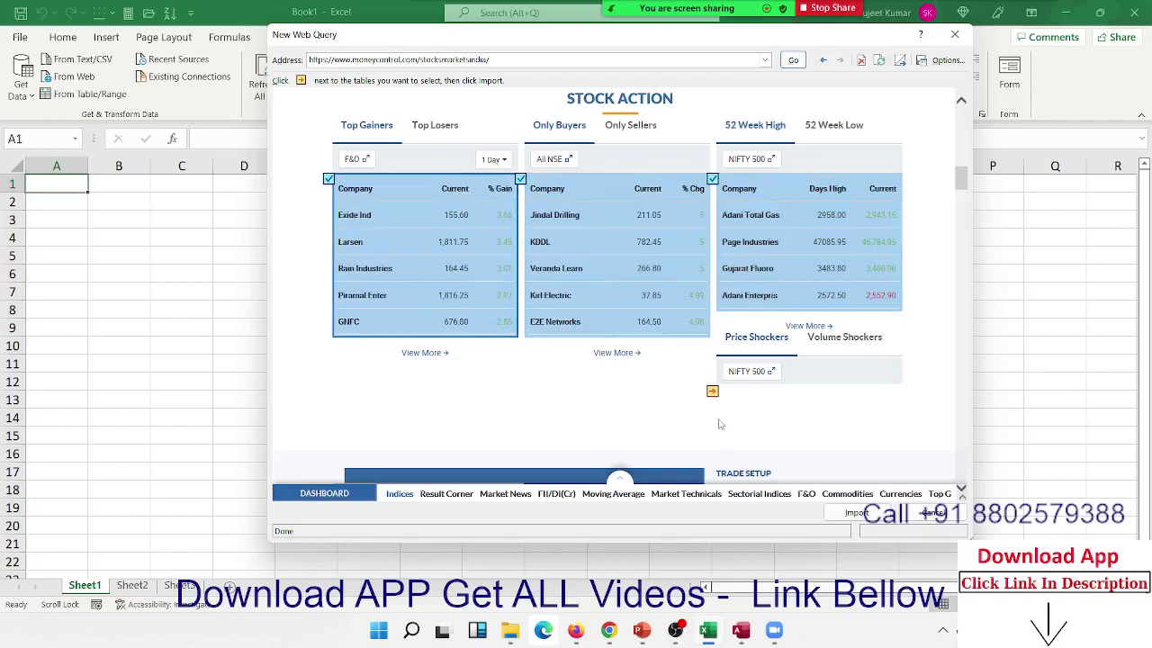
{"action": "scroll", "coordinate": [718, 423], "scroll_direction": "up", "scroll_amount": 5}
{"action": "scroll", "coordinate": [684, 378], "scroll_direction": "up", "scroll_amount": 5}
{"action": "scroll", "coordinate": [764, 381], "scroll_direction": "up", "scroll_amount": 5}
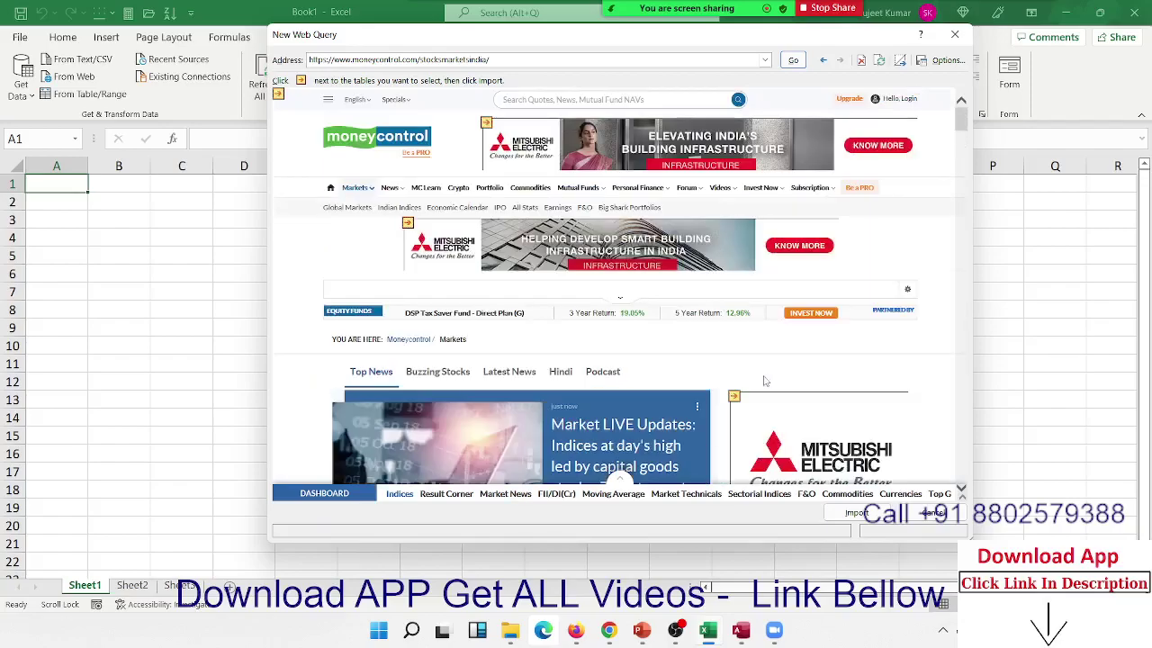
{"action": "scroll", "coordinate": [704, 370], "scroll_direction": "down", "scroll_amount": 3}
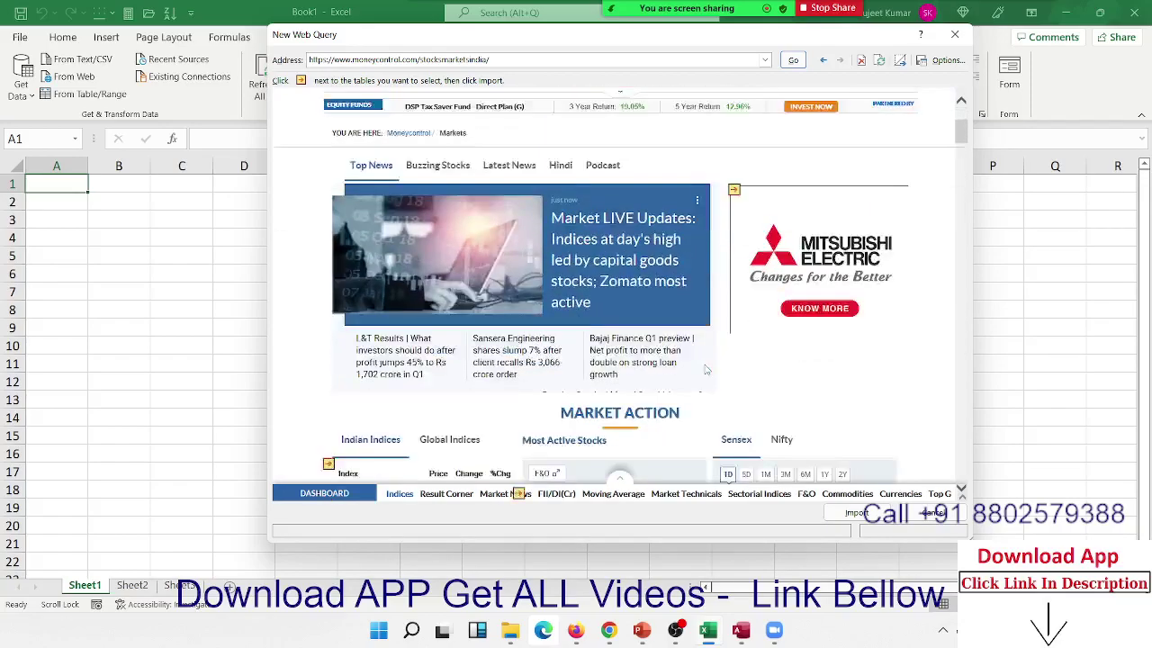
{"action": "scroll", "coordinate": [704, 370], "scroll_direction": "down", "scroll_amount": 5}
- Import the ticked tables into the existing worksheet at =$A$1
{"action": "left_click", "coordinate": [855, 514]}
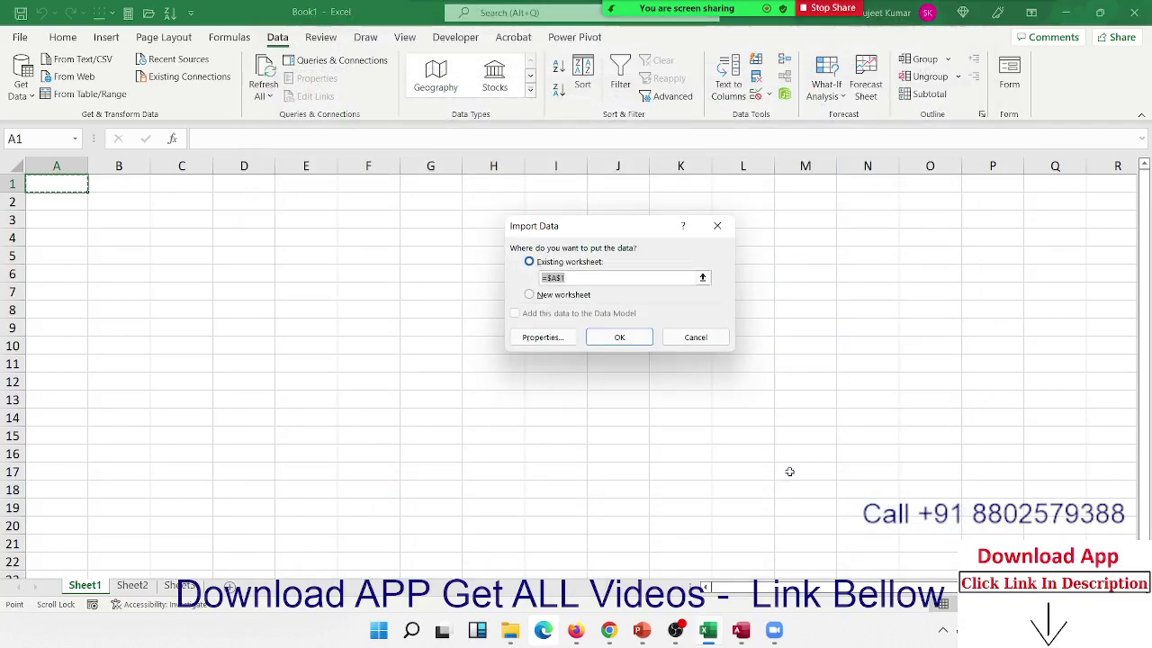
{"action": "left_click", "coordinate": [617, 331]}
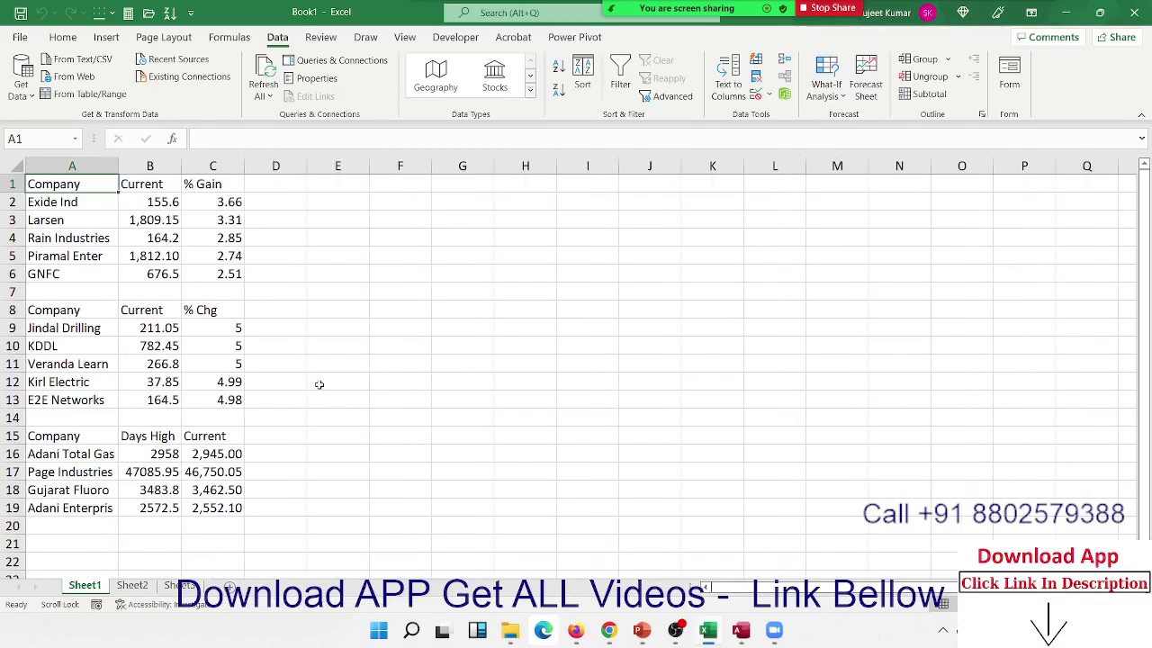
- Inspect imported values such as GNFC's and Veranda Learn's prices and the 2572.5 day high
{"action": "scroll", "coordinate": [318, 385], "scroll_direction": "down", "scroll_amount": 7}
{"action": "scroll", "coordinate": [318, 384], "scroll_direction": "up", "scroll_amount": 7}
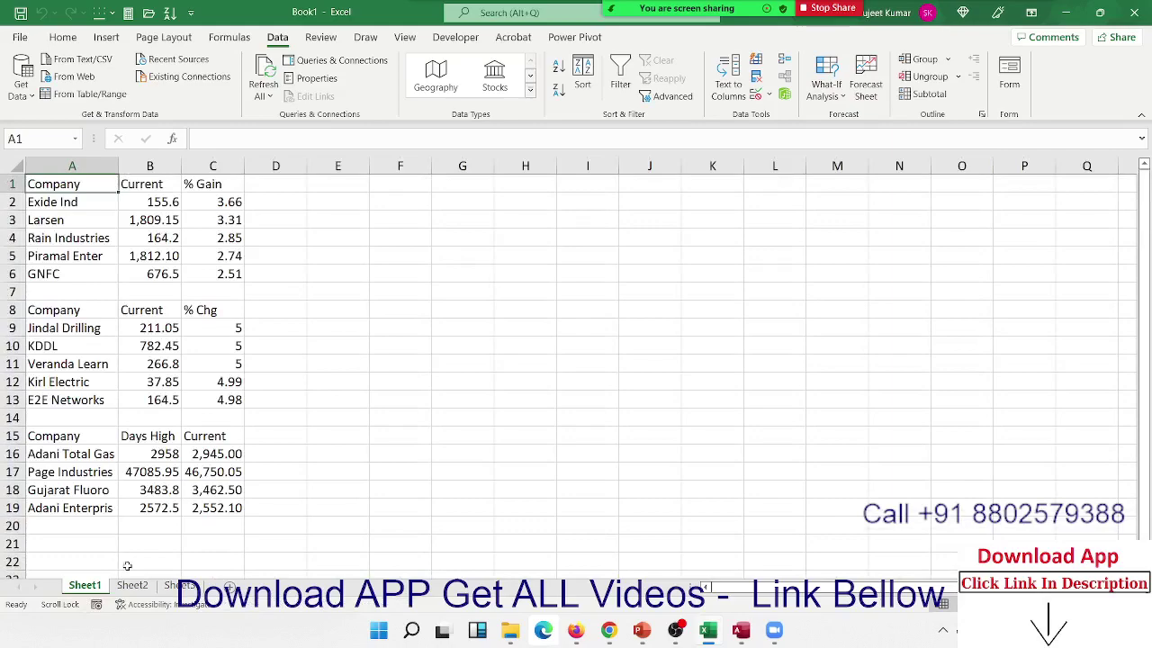
{"action": "left_click", "coordinate": [157, 505]}
{"action": "left_click", "coordinate": [189, 471]}
{"action": "left_click", "coordinate": [189, 418]}
{"action": "left_click", "coordinate": [153, 363]}
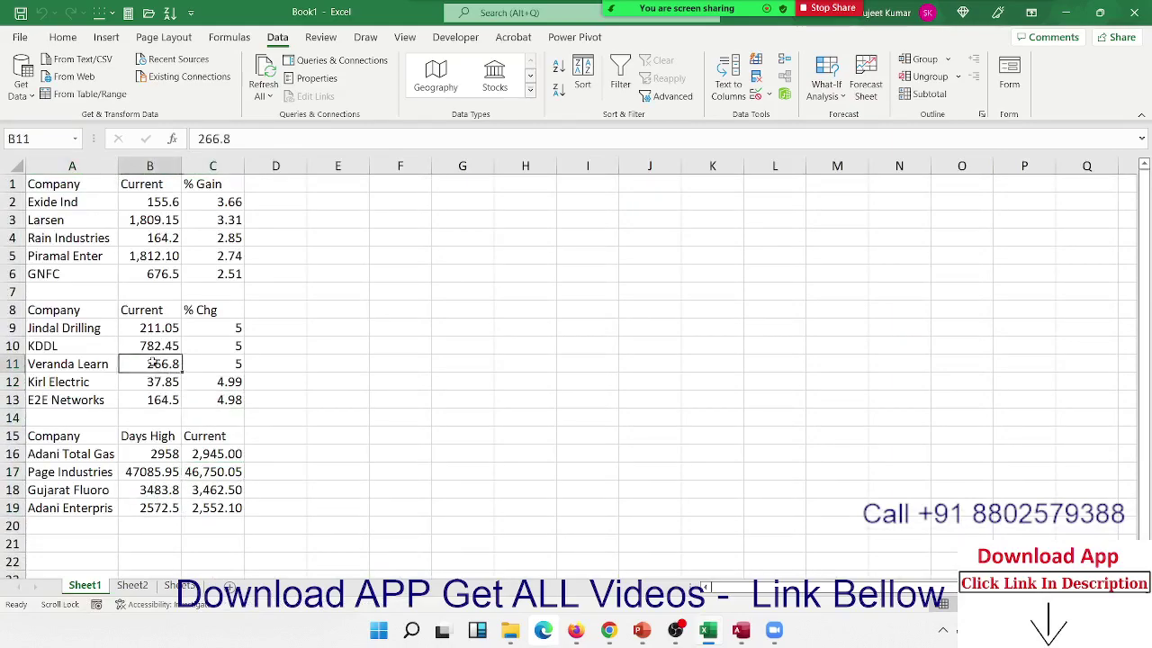
{"action": "left_click", "coordinate": [155, 272]}
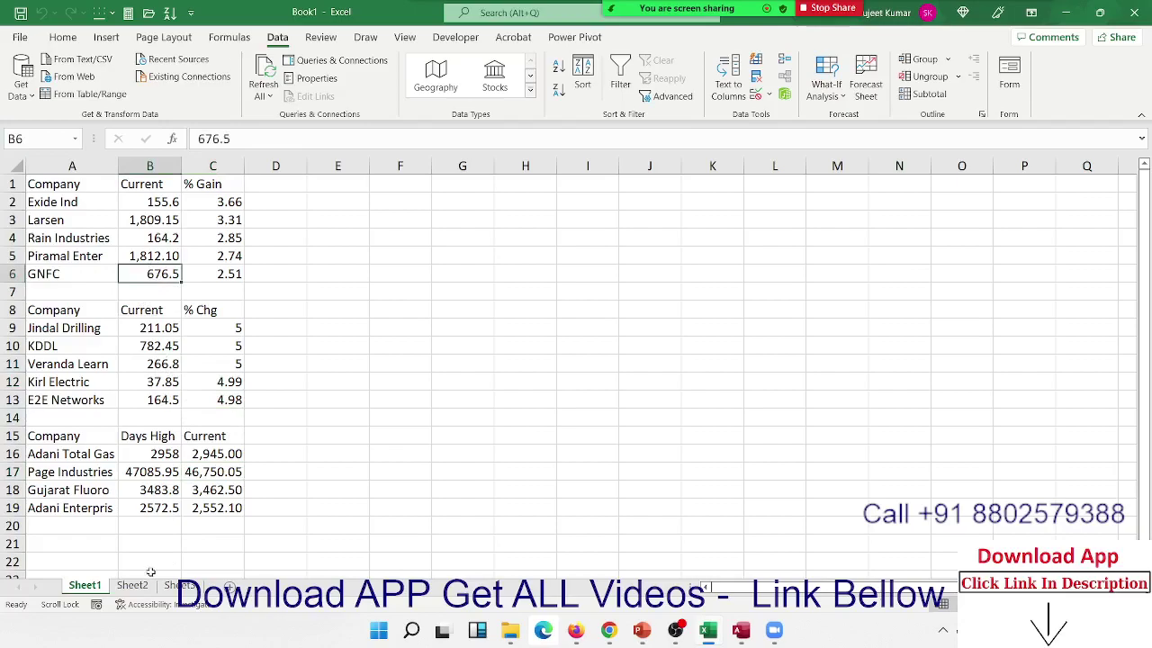
{"action": "left_click", "coordinate": [149, 509]}
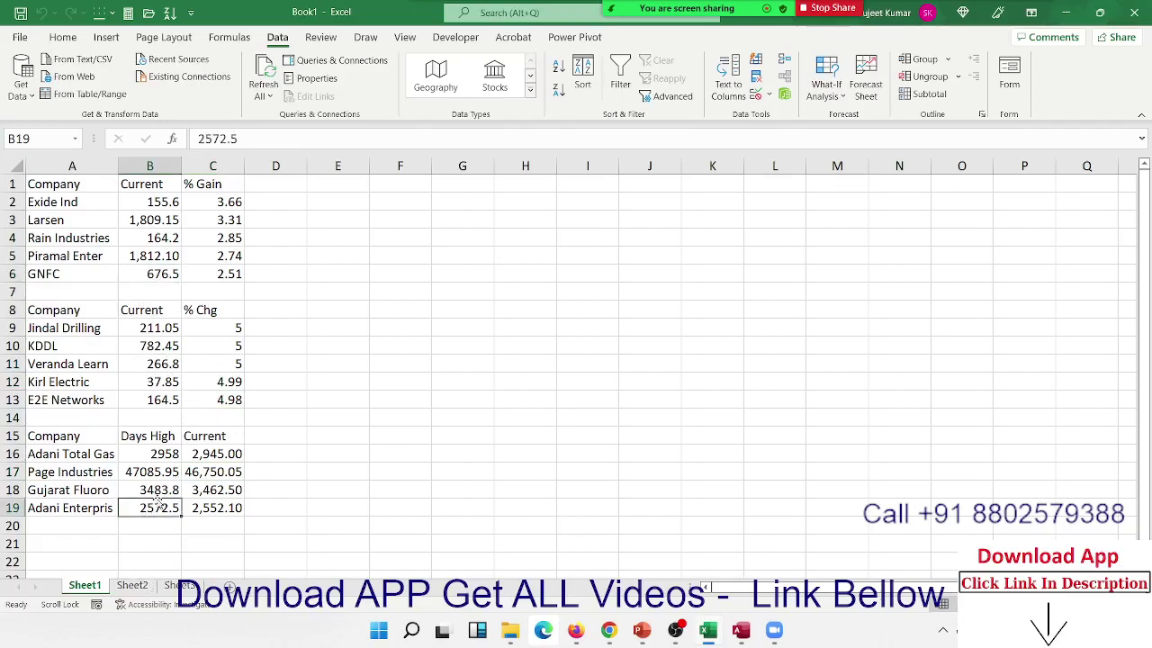
{"action": "left_click", "coordinate": [232, 435]}
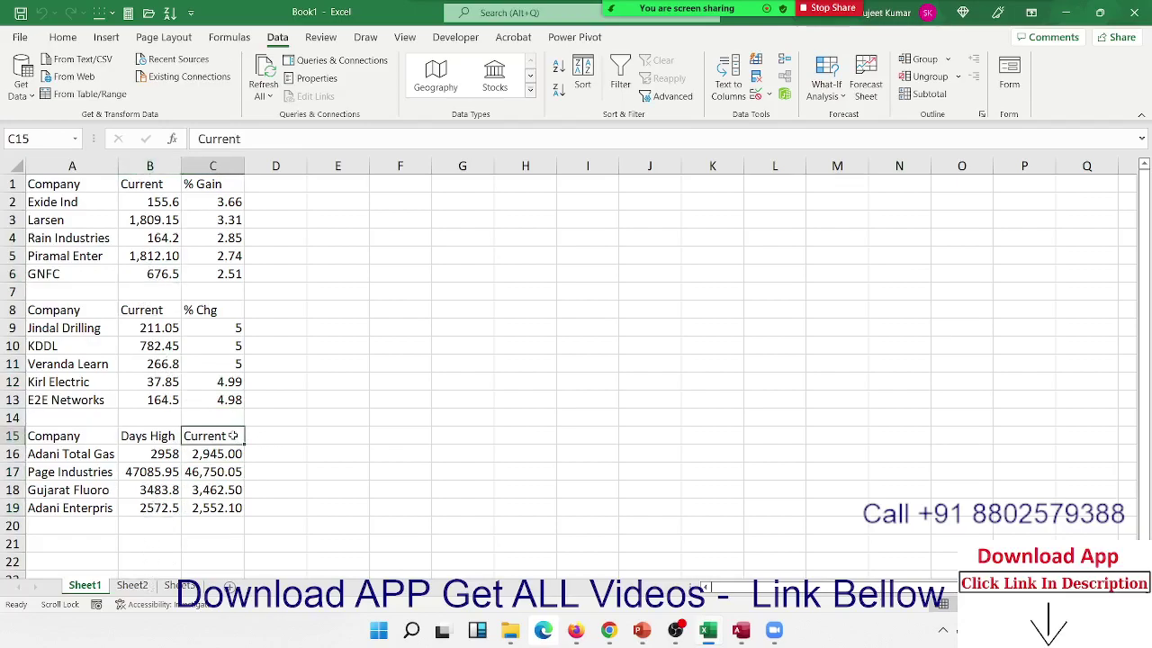
- Refresh the web query from a price cell's context menu and check updated prices like 1,816.35
{"action": "right_click", "coordinate": [232, 435]}
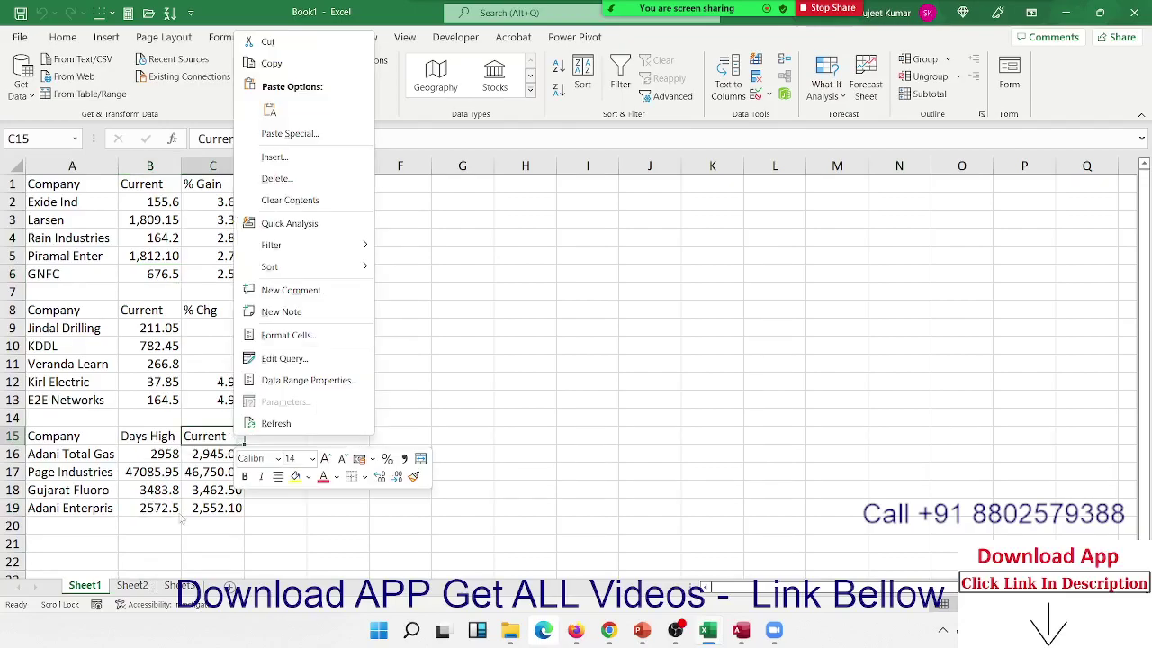
{"action": "left_click", "coordinate": [166, 504]}
{"action": "right_click", "coordinate": [180, 239]}
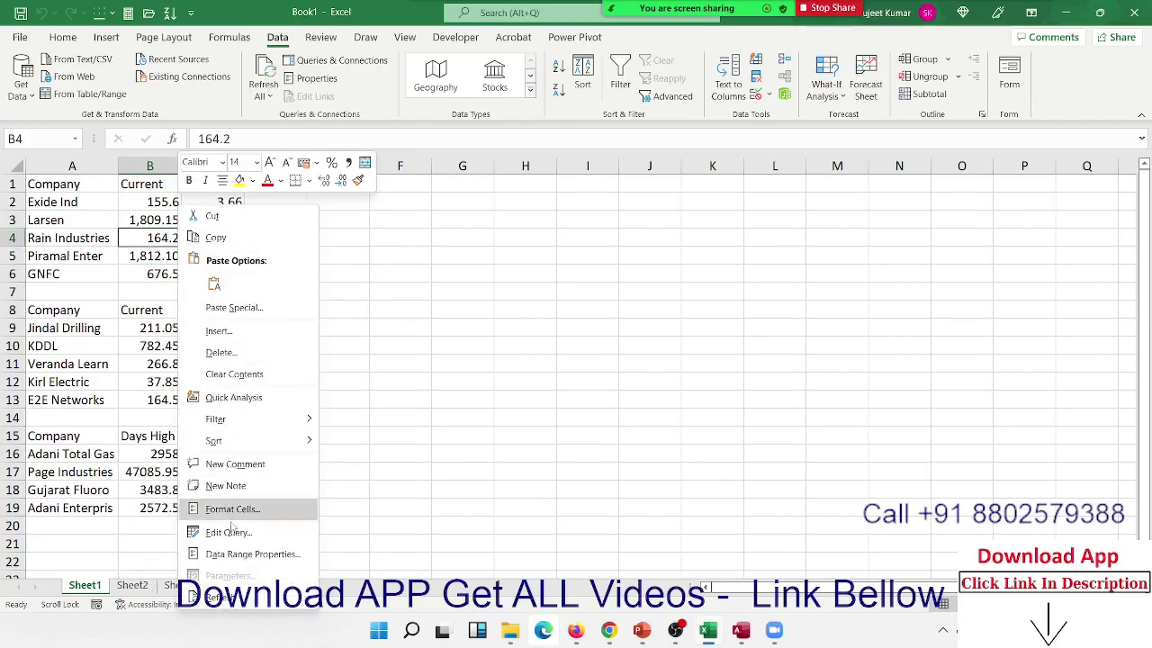
{"action": "left_click", "coordinate": [223, 603]}
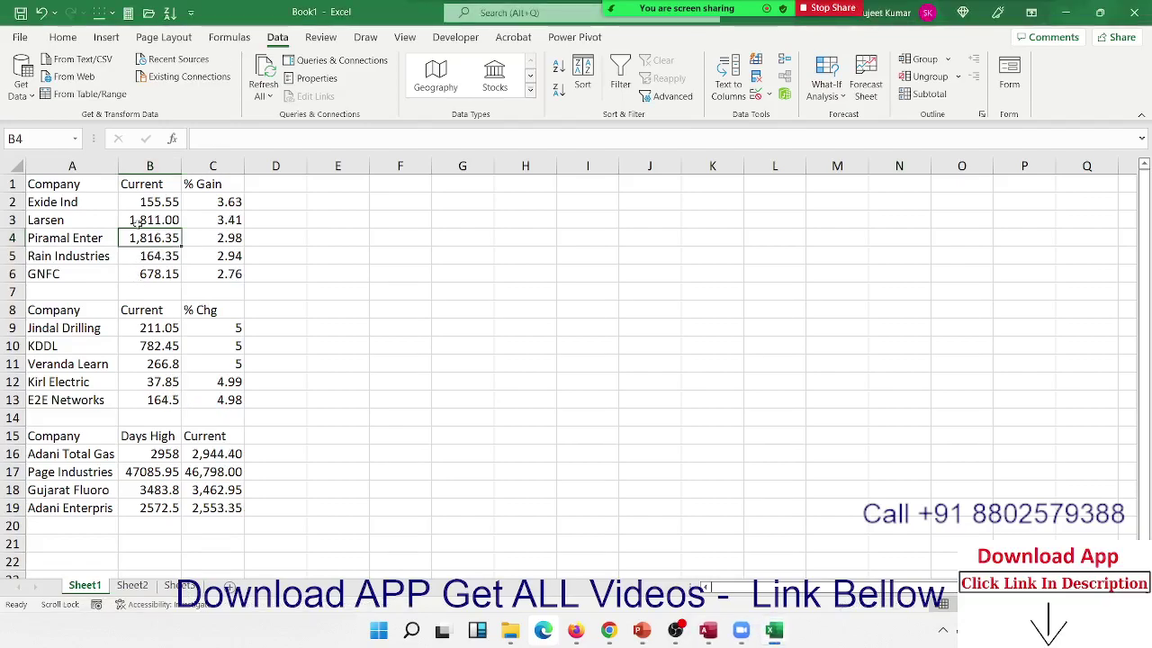
{"action": "left_click_drag", "start_coordinate": [139, 204], "coordinate": [140, 259]}
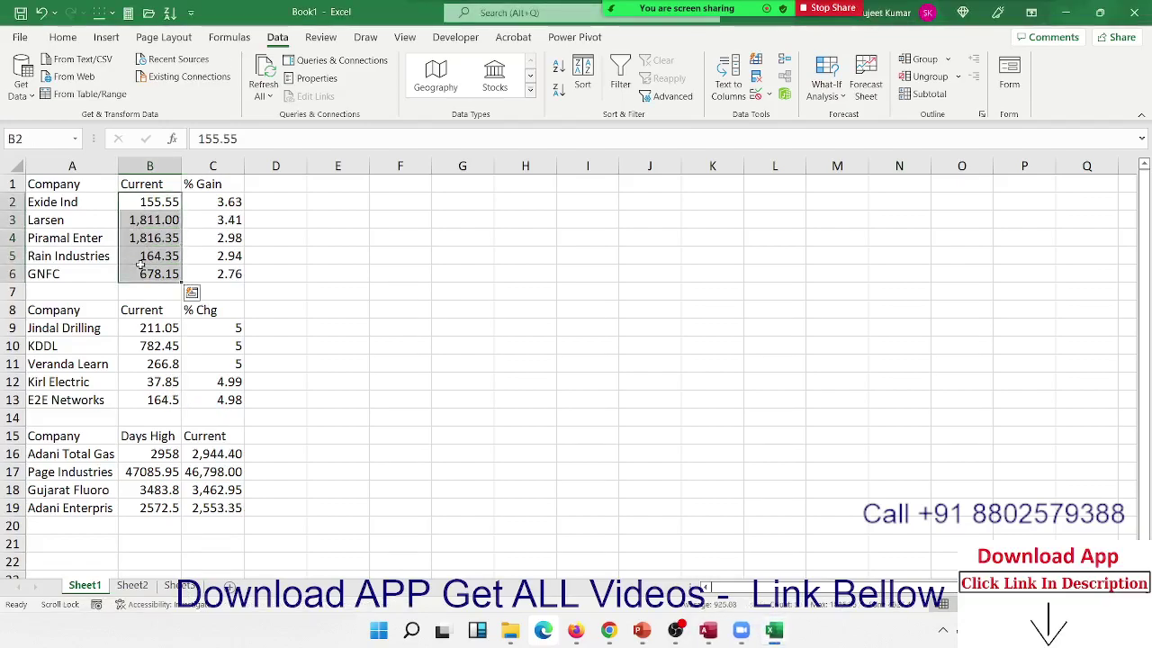
{"action": "left_click", "coordinate": [432, 311]}
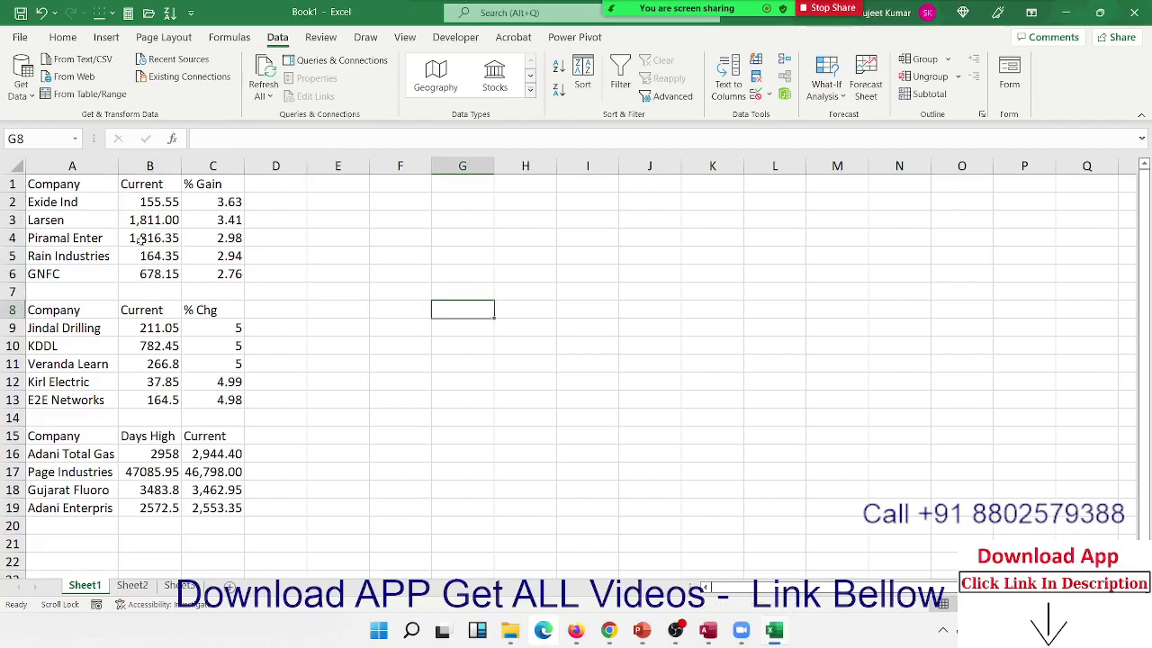
{"action": "left_click", "coordinate": [315, 78]}
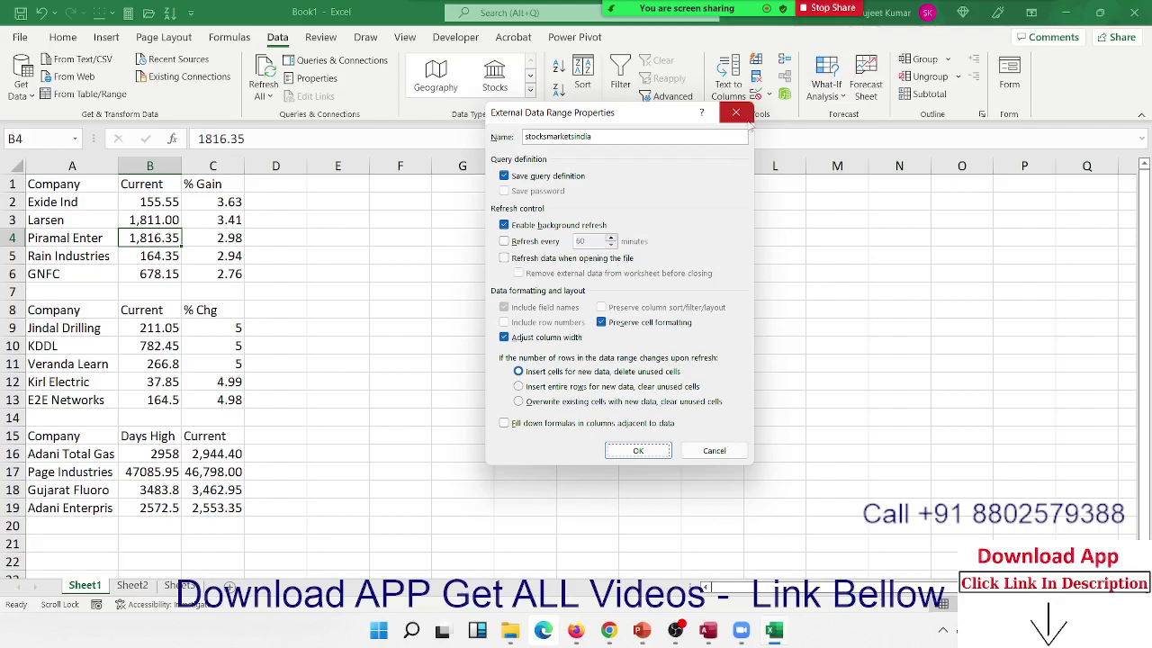
{"action": "left_click", "coordinate": [748, 121]}
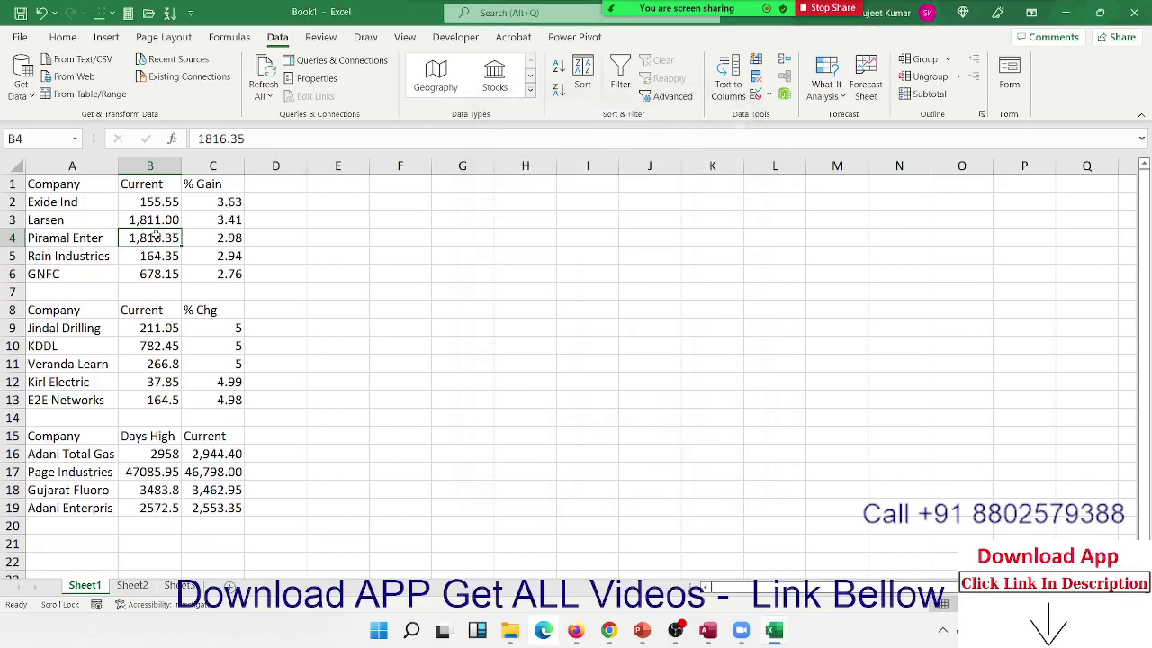
{"action": "left_click", "coordinate": [194, 258]}
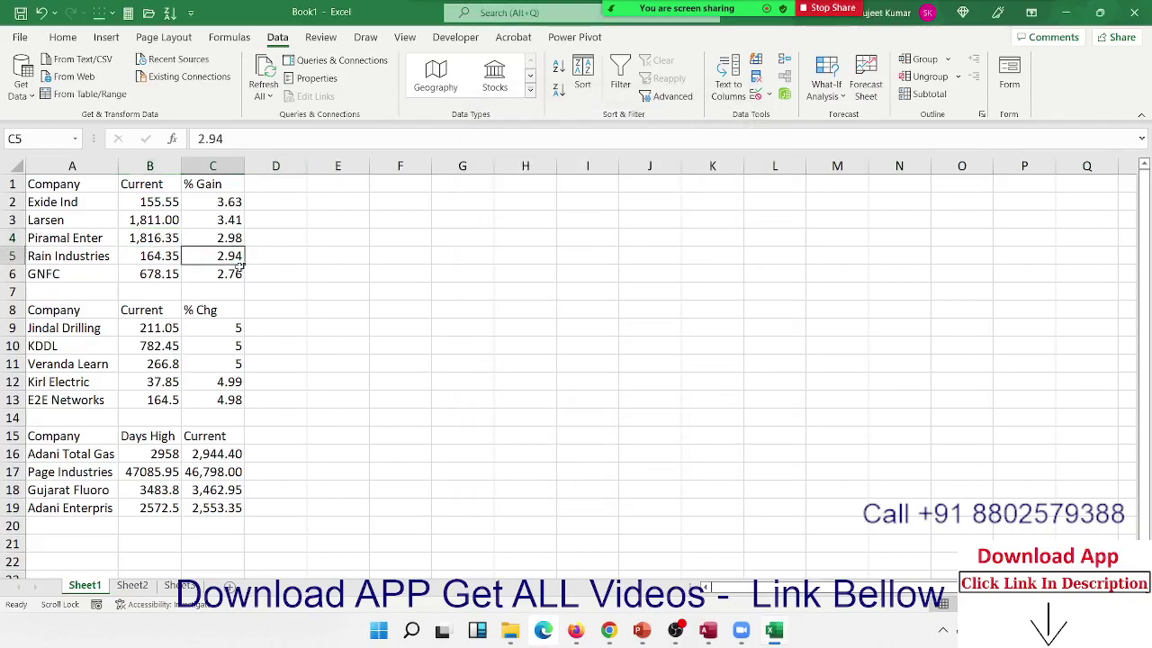
- Open the Get Data list, close it by selecting empty cell E11, then reopen it
{"action": "left_click", "coordinate": [19, 90]}
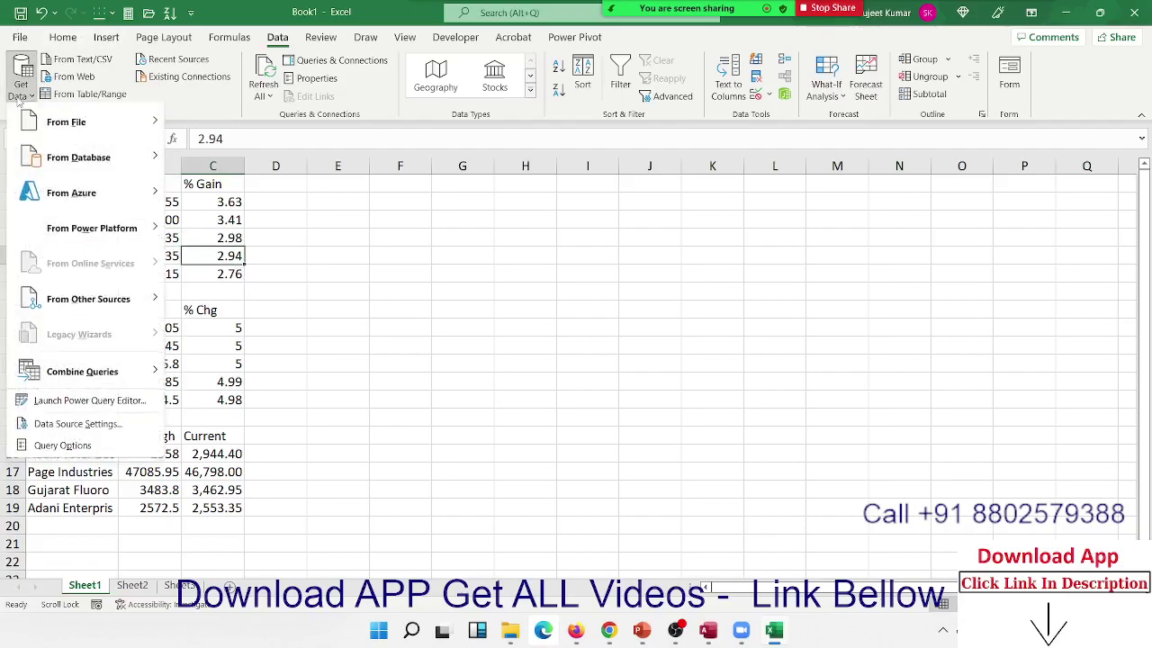
{"action": "mouse_move", "coordinate": [82, 372]}
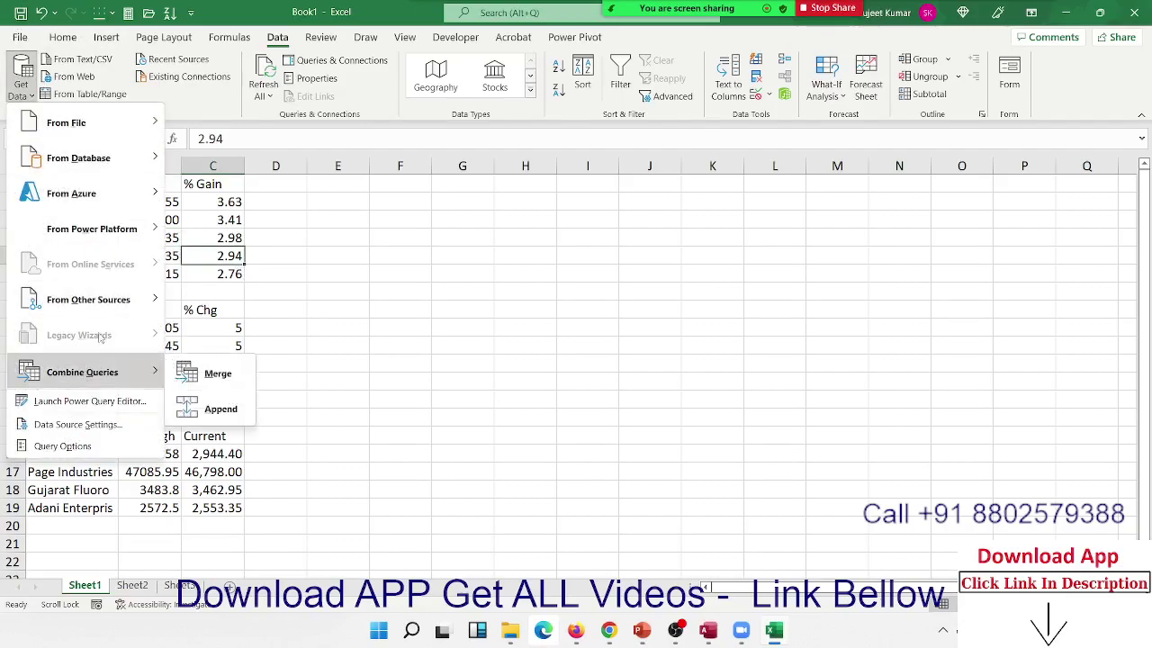
{"action": "left_click", "coordinate": [348, 369]}
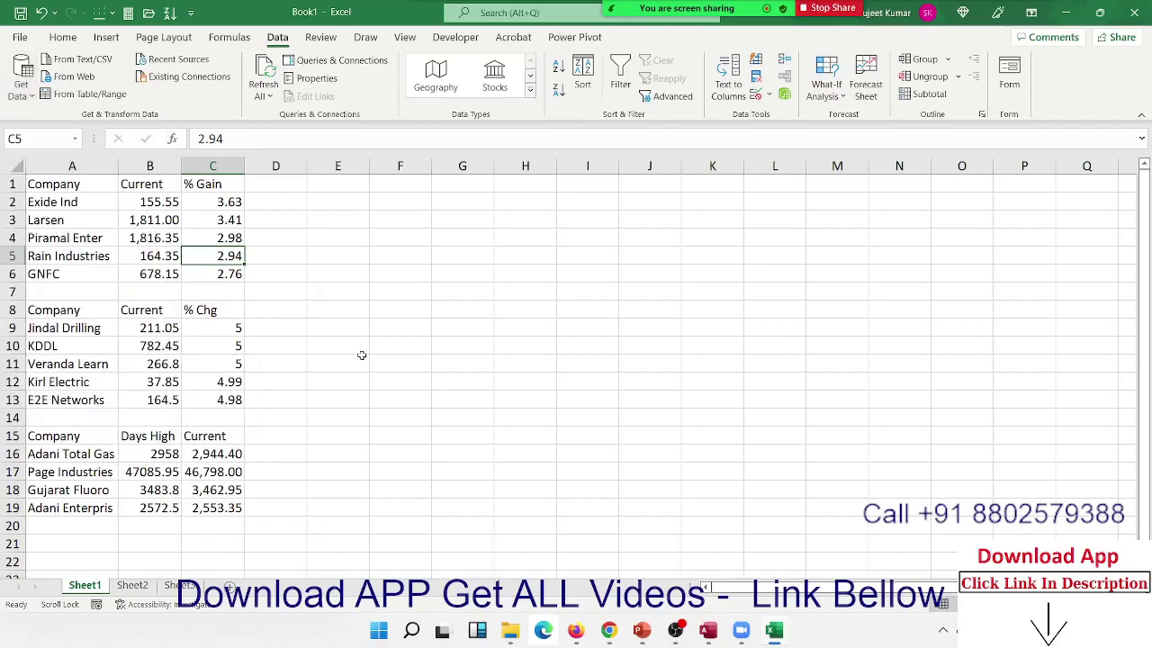
{"action": "left_click", "coordinate": [361, 356]}
{"action": "left_click", "coordinate": [19, 86]}
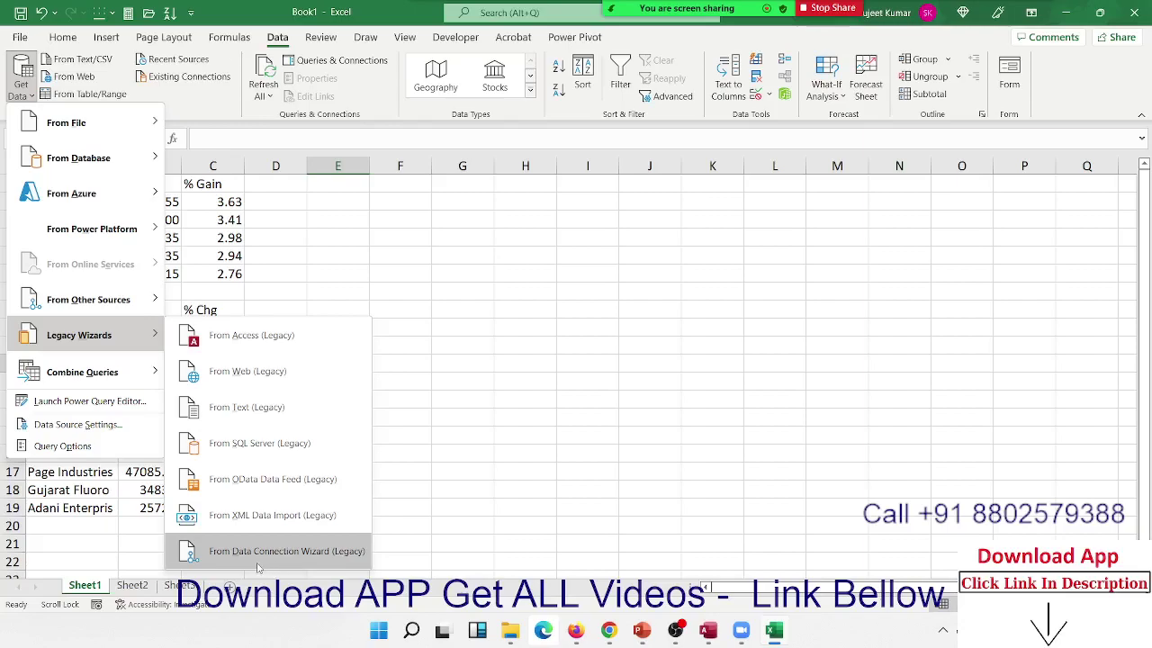
- Launch the legacy Data Connection Wizard with the Other/Advanced source and continue
{"action": "left_click", "coordinate": [253, 553]}
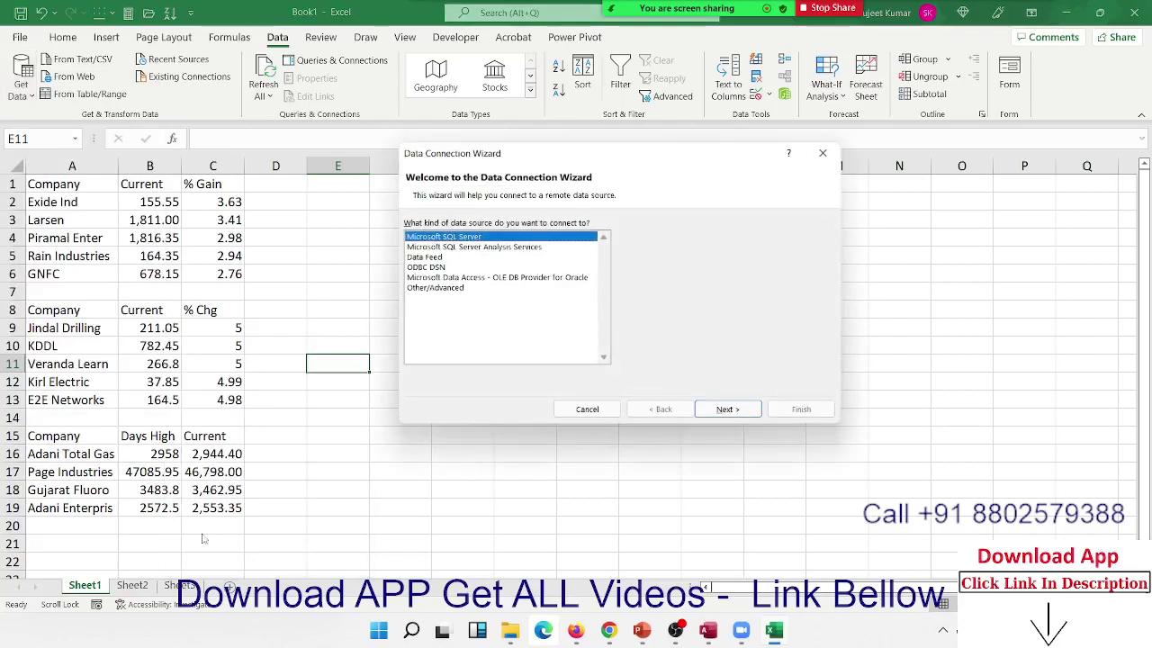
{"action": "left_click", "coordinate": [516, 278]}
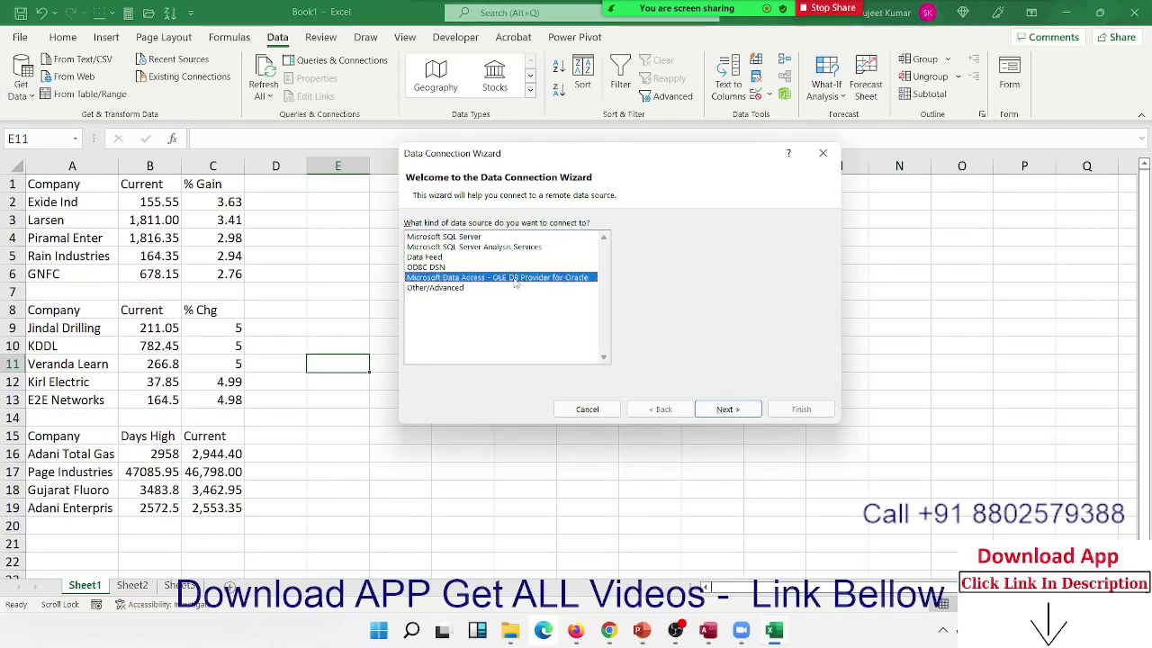
{"action": "left_click", "coordinate": [462, 288]}
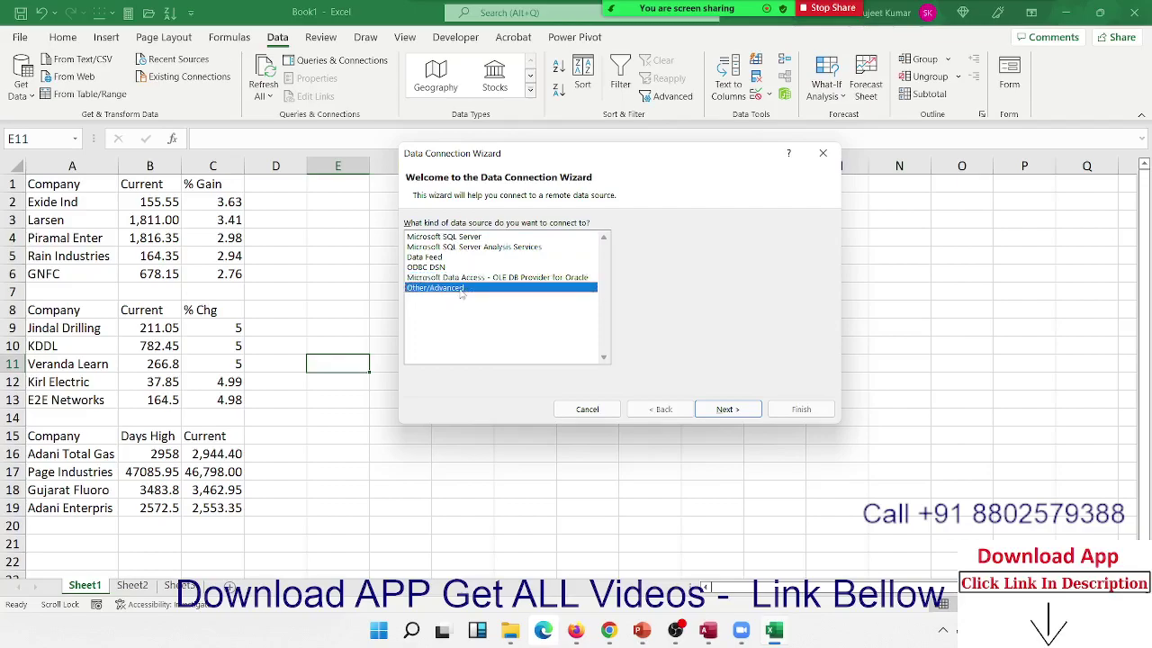
{"action": "left_click", "coordinate": [725, 409]}
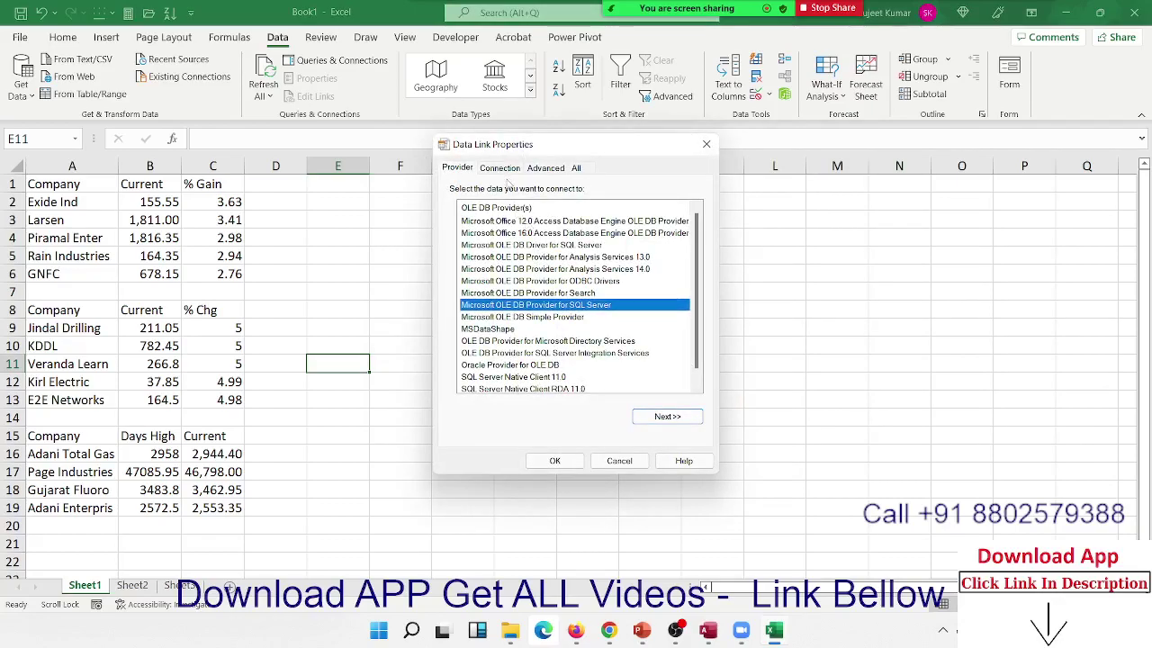
- Look through the Data Link Properties tabs, then close it and cancel the wizard
{"action": "left_click", "coordinate": [500, 168]}
{"action": "left_click", "coordinate": [531, 174]}
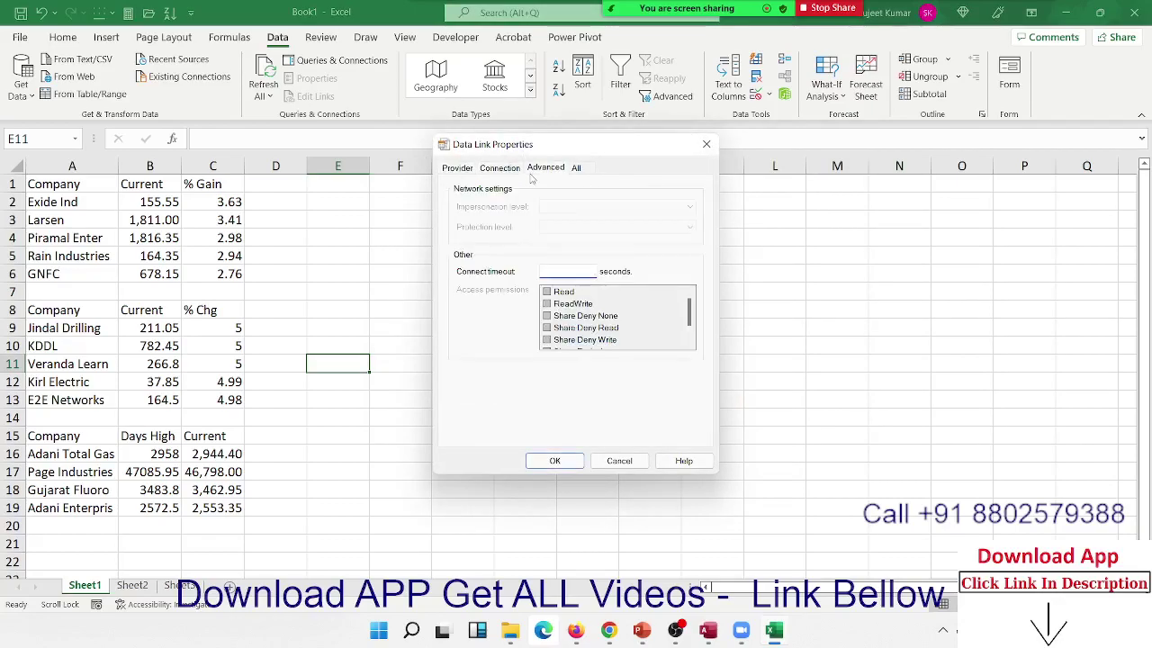
{"action": "left_click", "coordinate": [500, 175]}
{"action": "left_click", "coordinate": [471, 175]}
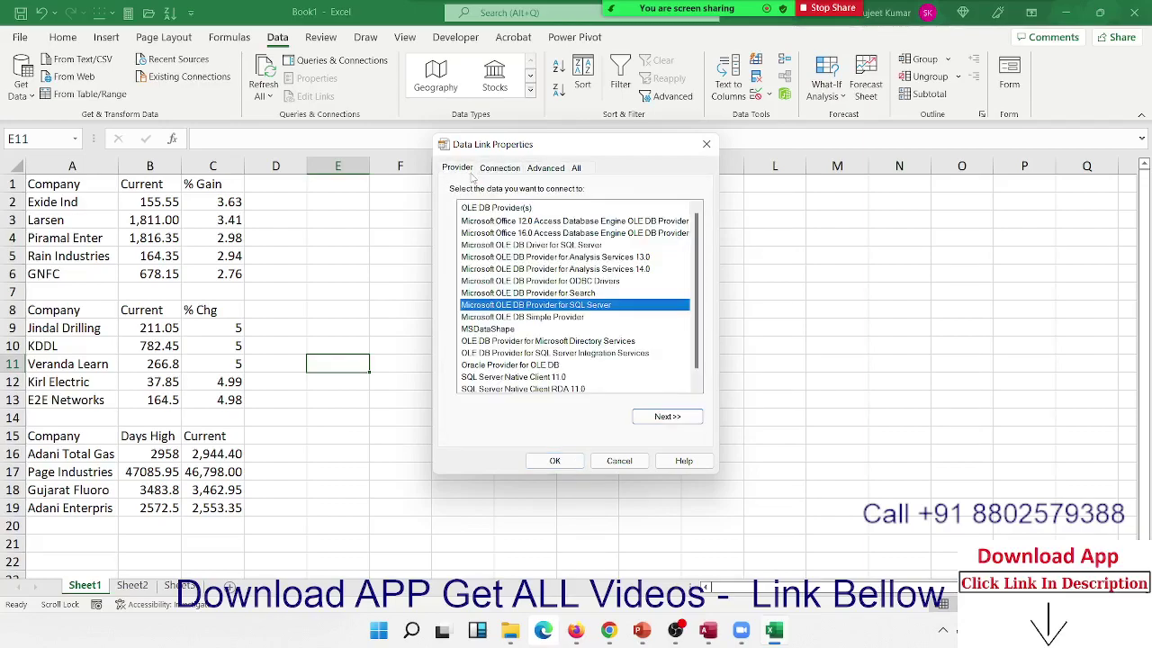
{"action": "left_click", "coordinate": [707, 144]}
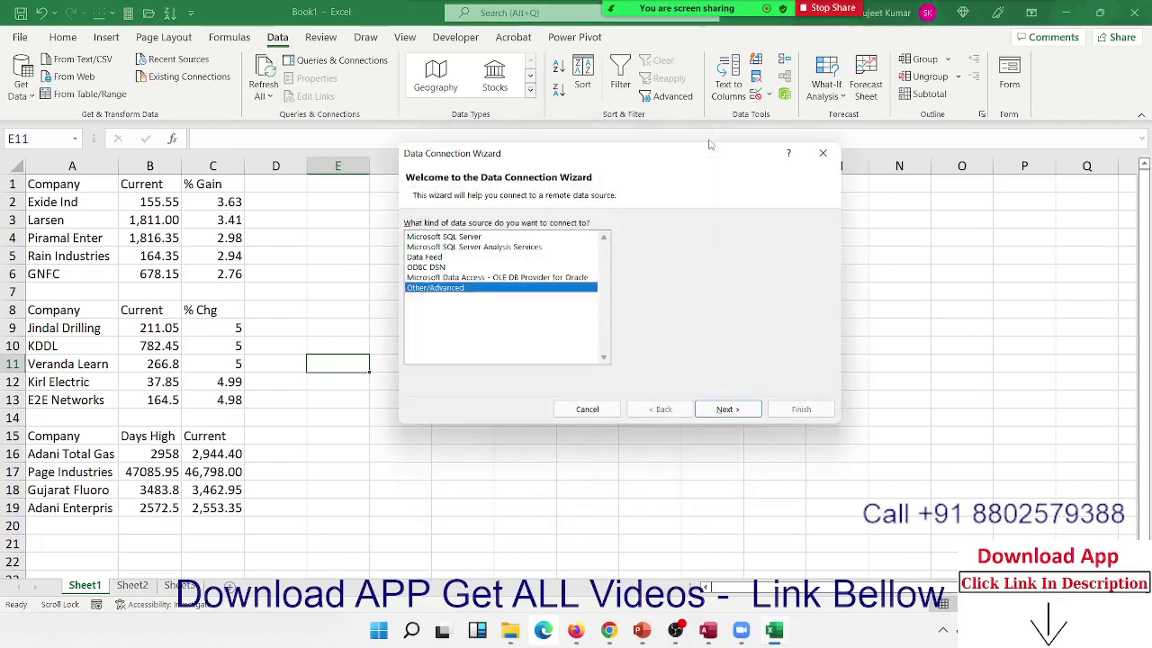
{"action": "left_click", "coordinate": [822, 153]}
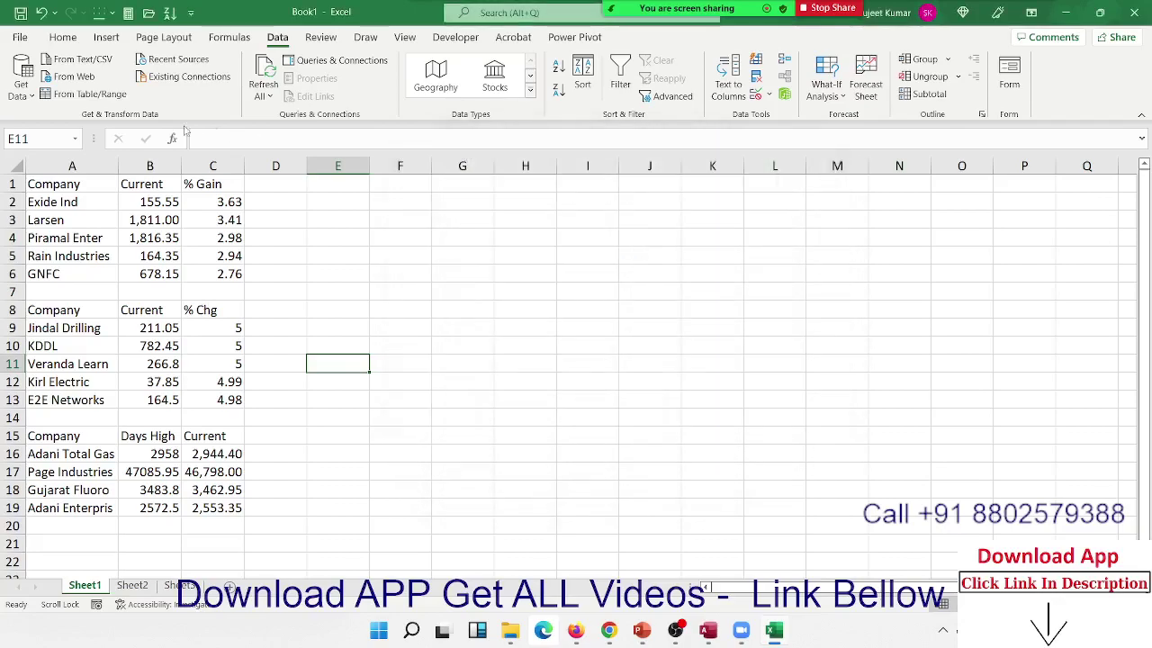
- Create a new blank query from Get Data's other sources list
{"action": "left_click", "coordinate": [19, 95]}
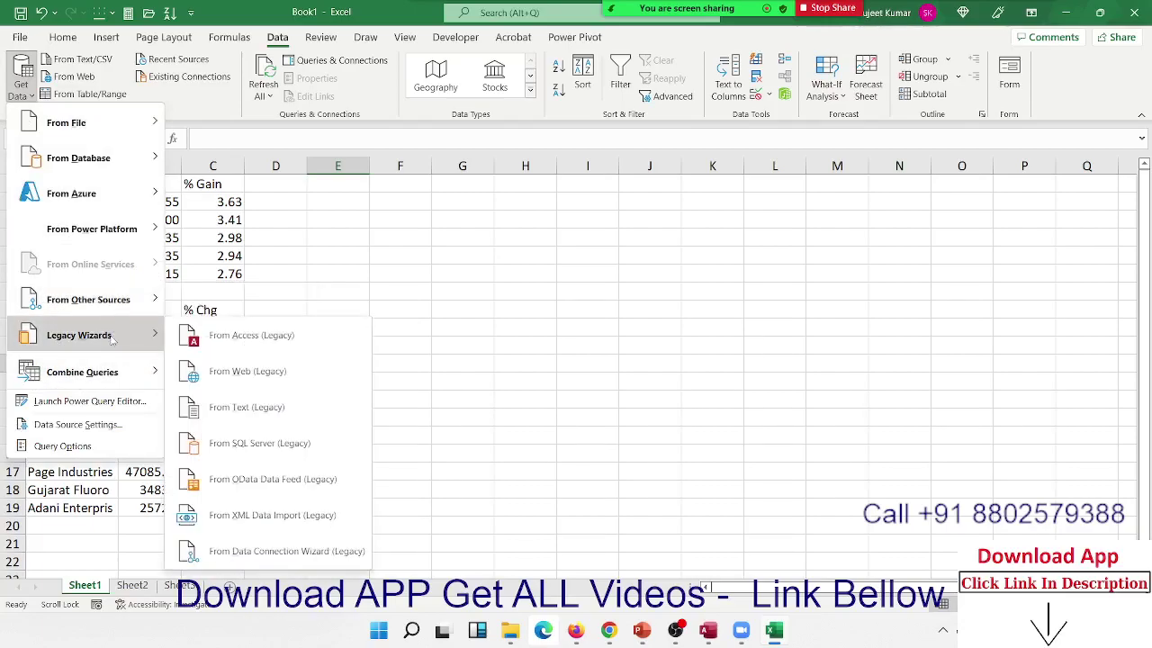
{"action": "mouse_move", "coordinate": [88, 299]}
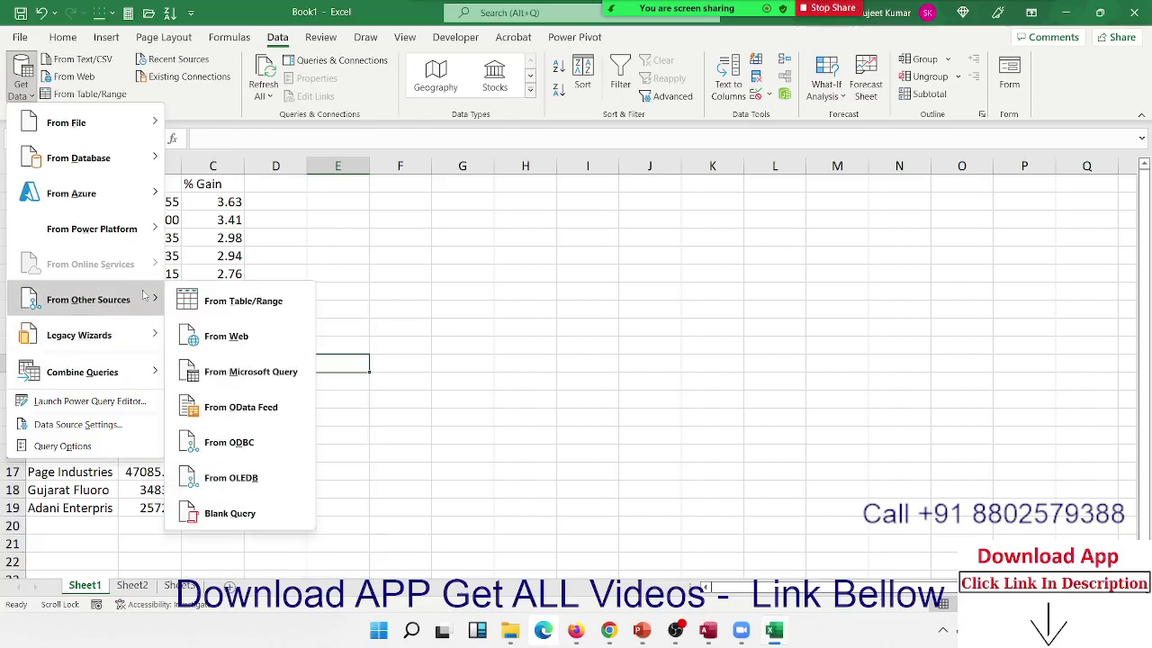
{"action": "left_click", "coordinate": [232, 513]}
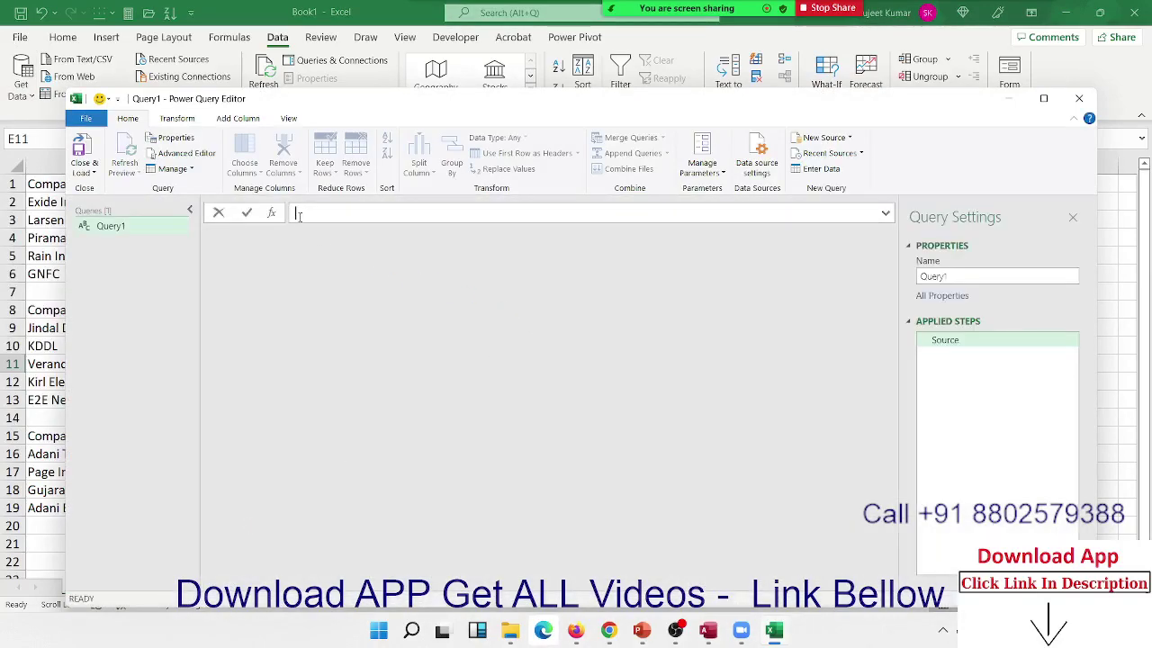
- Confirm the Query1 name and add a Text/CSV file as its new source
{"action": "double_click", "coordinate": [134, 226]}
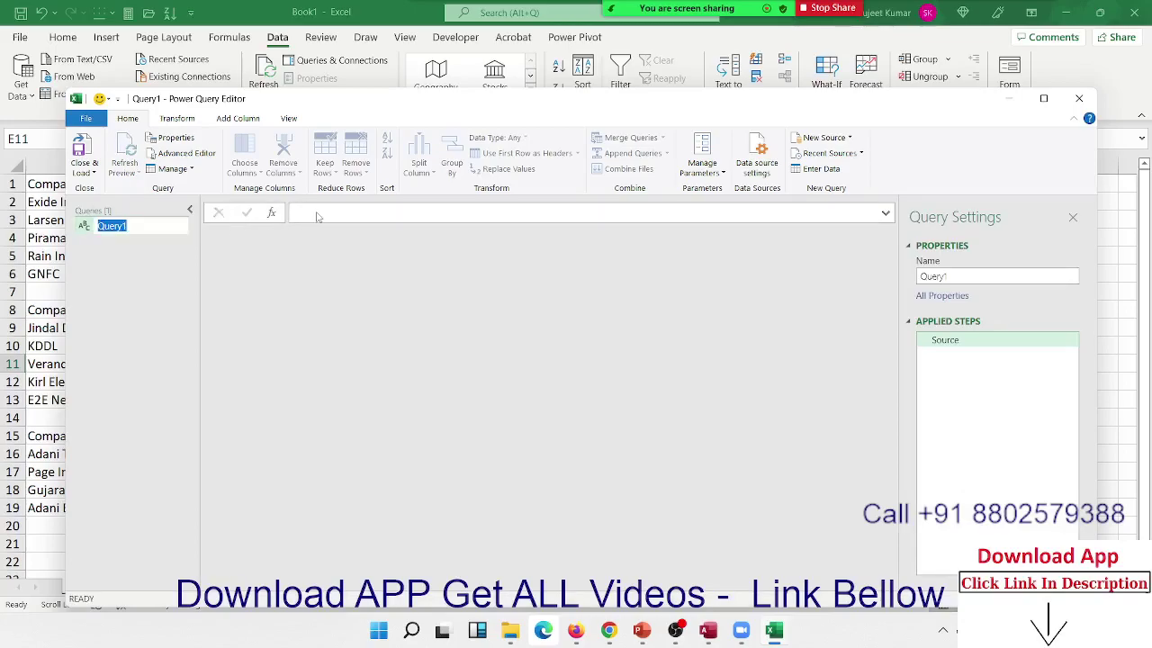
{"action": "left_click", "coordinate": [317, 214]}
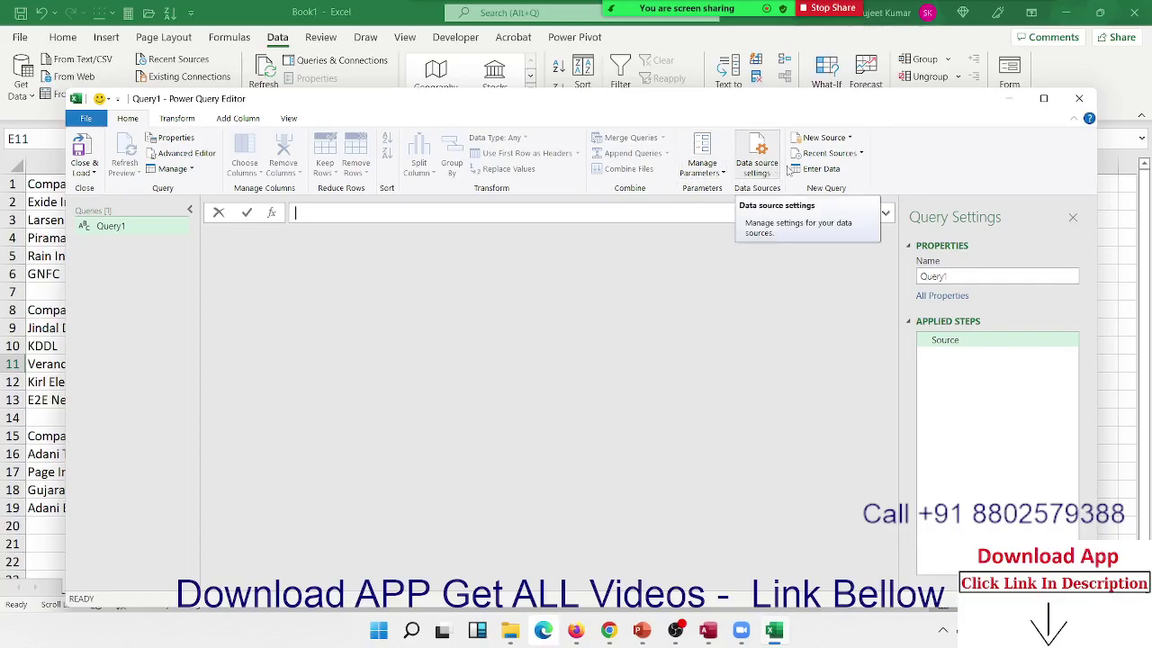
{"action": "left_click", "coordinate": [818, 138]}
{"action": "mouse_move", "coordinate": [818, 155]}
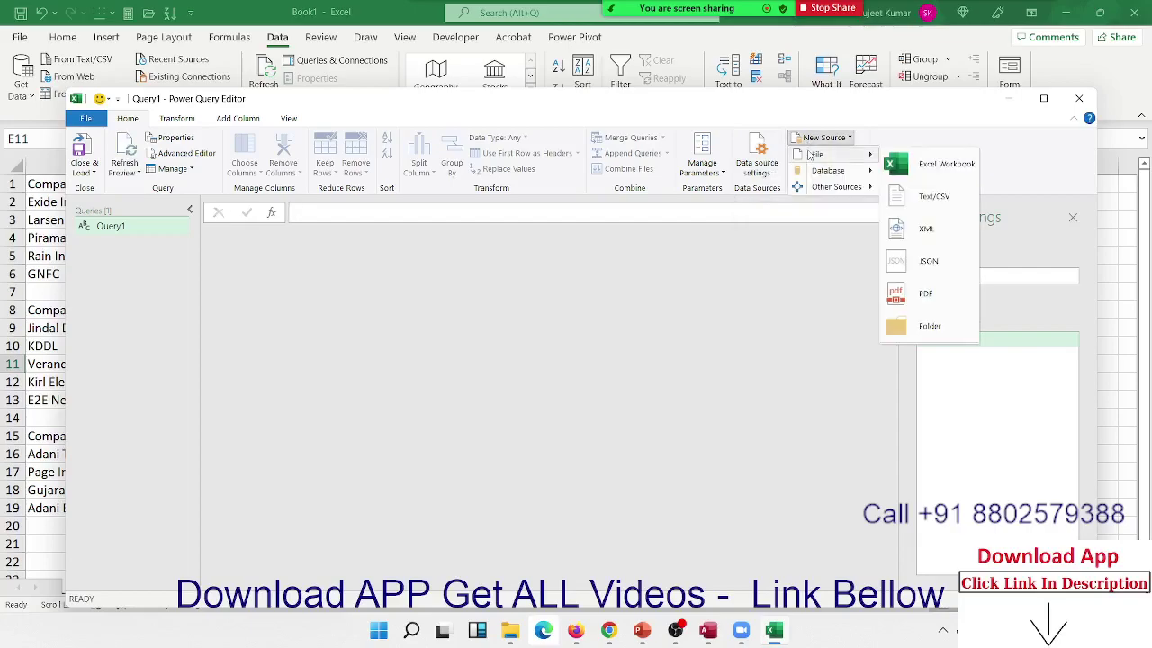
{"action": "left_click", "coordinate": [947, 167]}
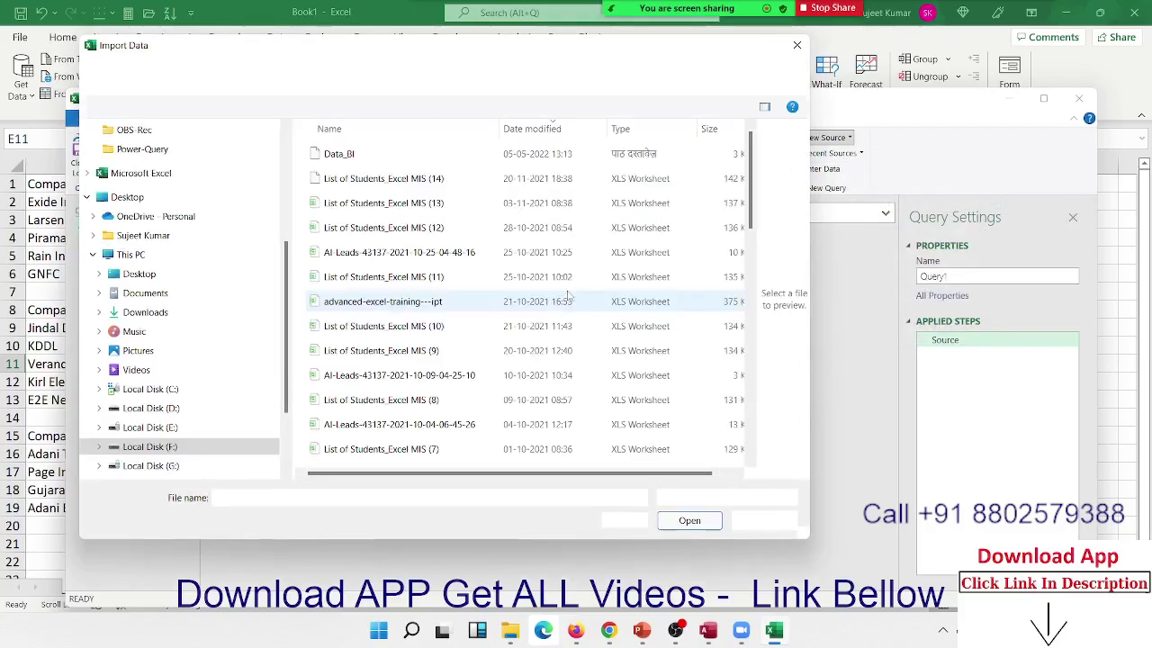
- Import Data_BI.txt and accept its tab-delimited preview to create the Data_BI query
{"action": "left_click", "coordinate": [421, 163]}
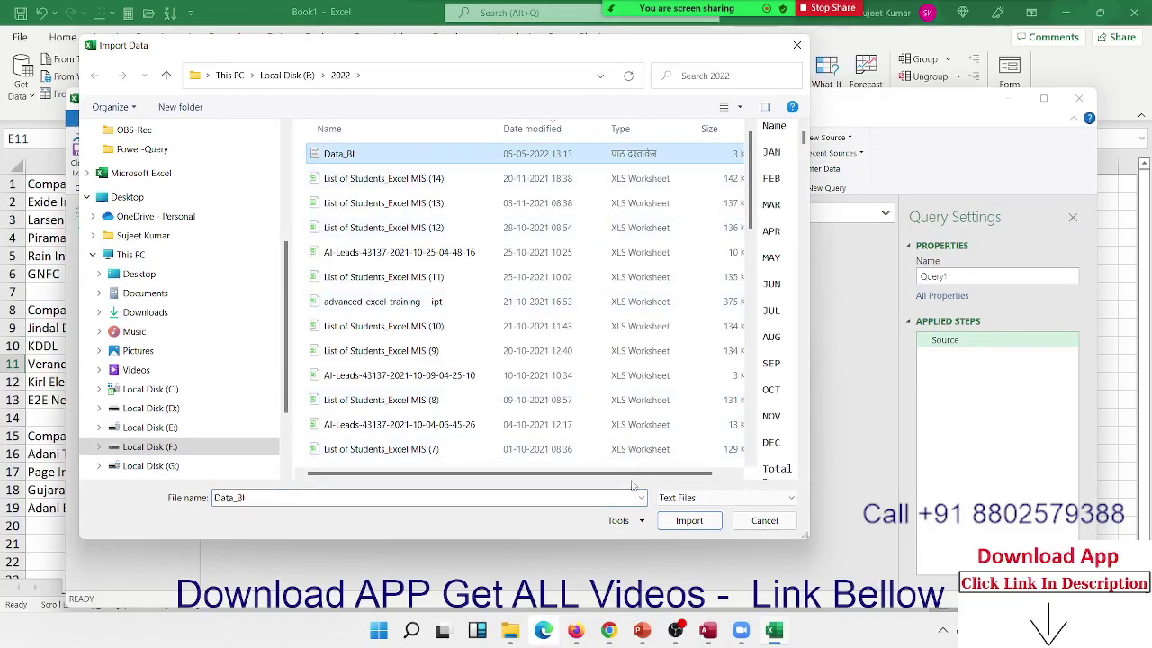
{"action": "left_click", "coordinate": [688, 520]}
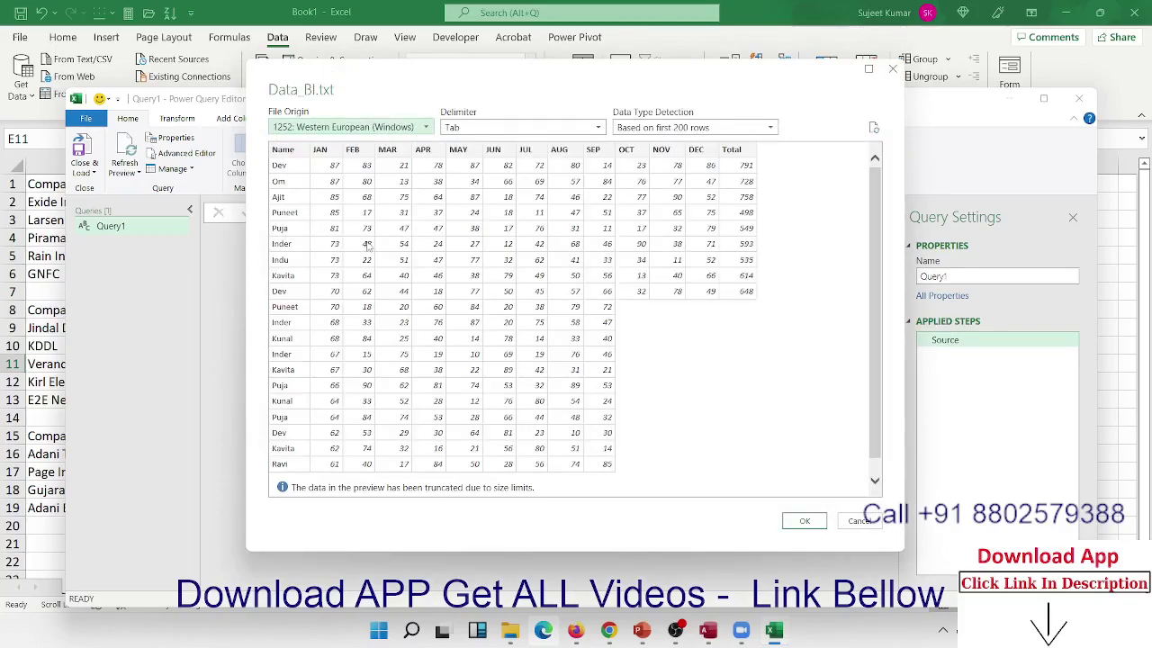
{"action": "left_click", "coordinate": [819, 521]}
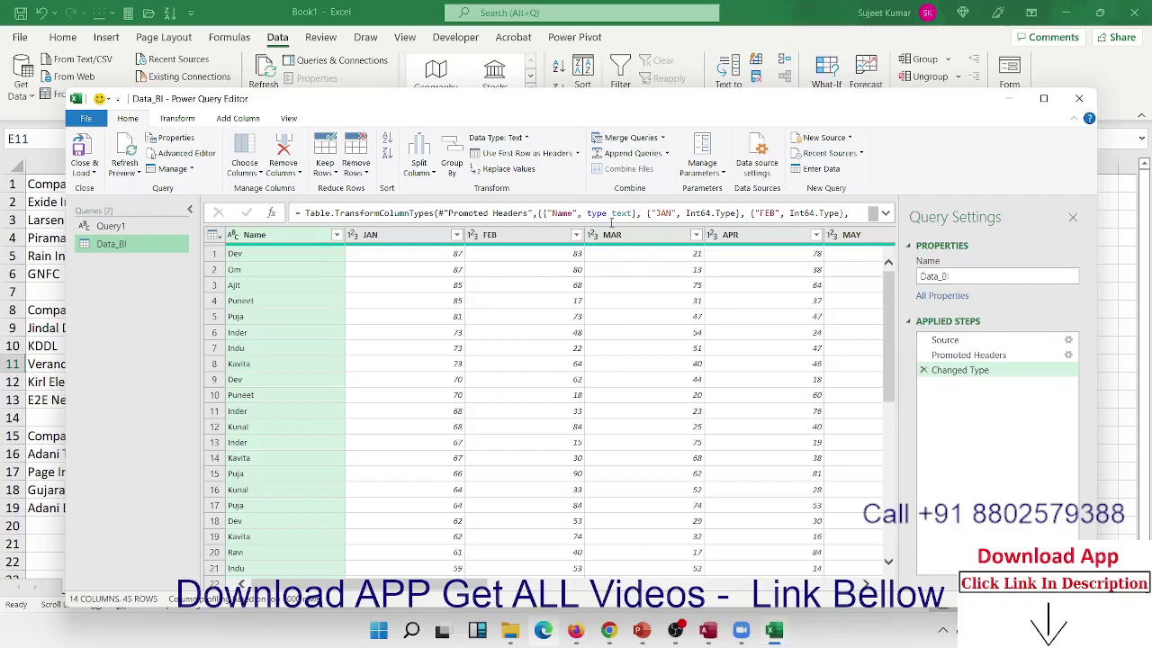
- Expand the formula bar to show the full Changed Type M code
{"action": "left_click", "coordinate": [611, 216]}
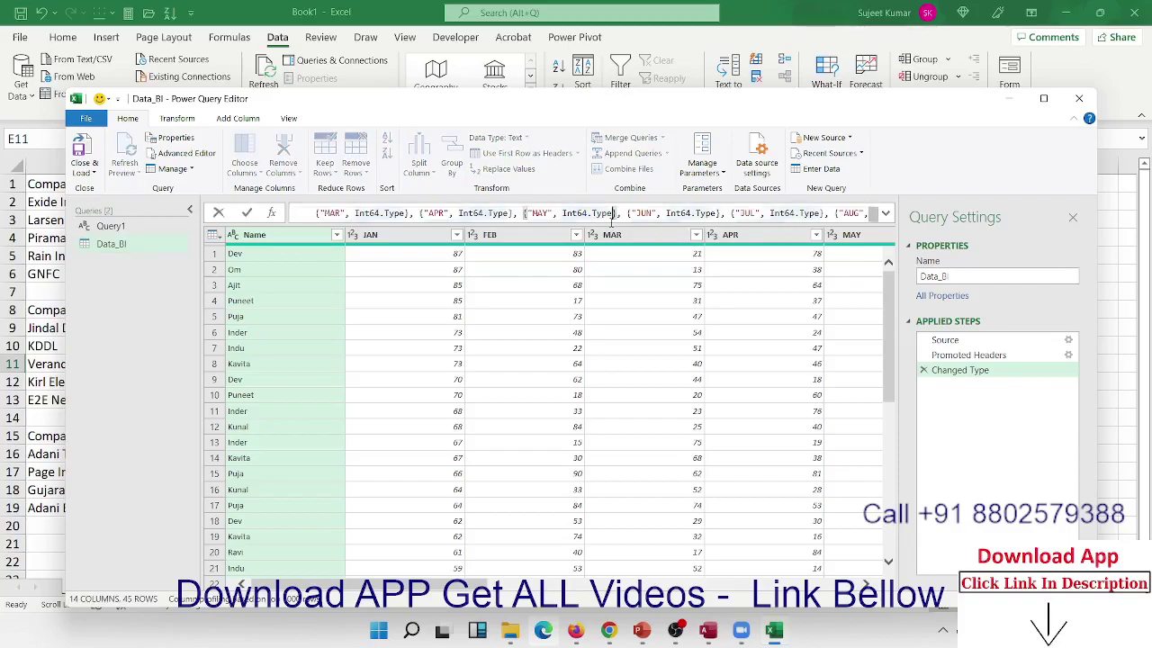
{"action": "left_click", "coordinate": [886, 214]}
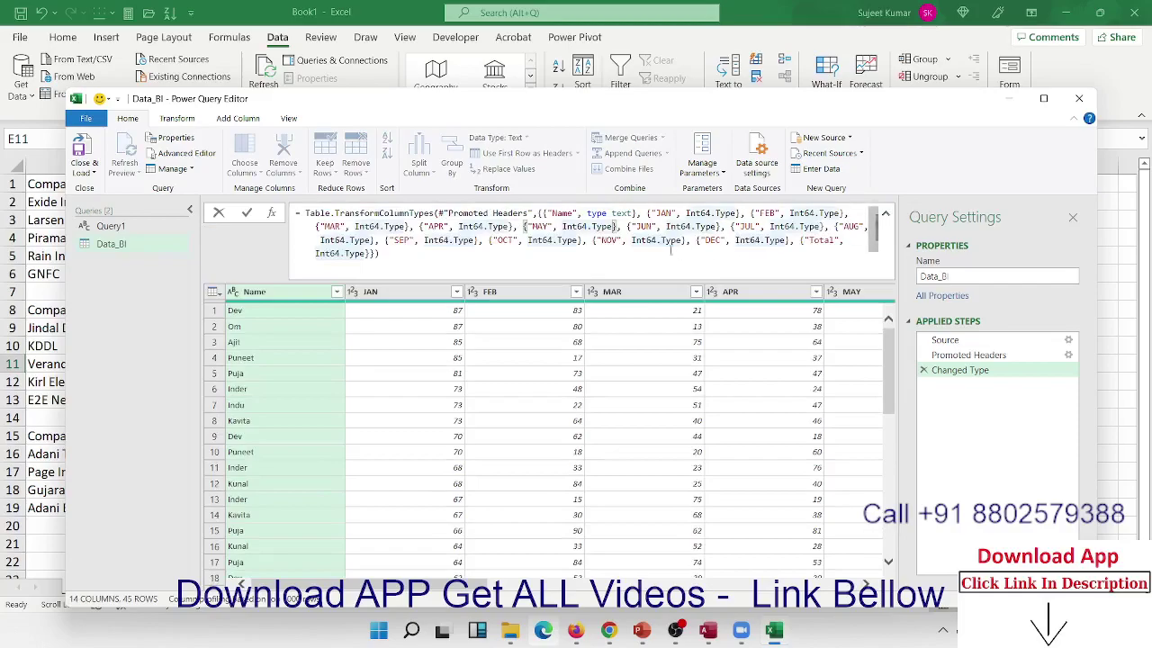
{"action": "left_click", "coordinate": [644, 240]}
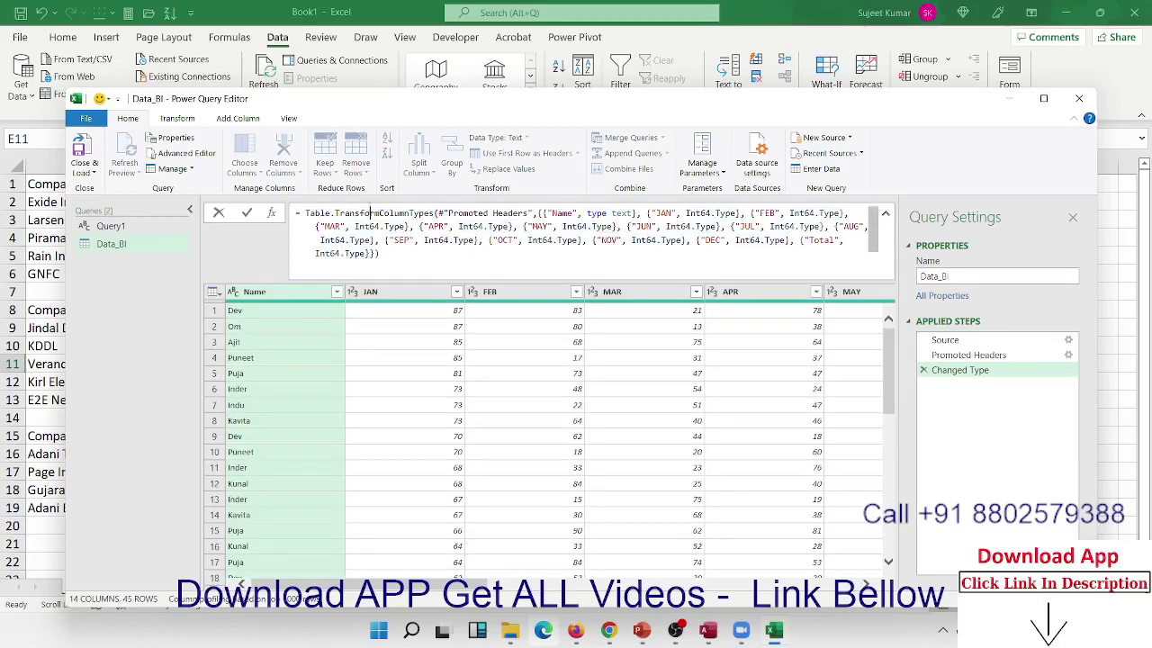
- Select the TransformColumnTypes formula text, then preview Data_BI at its Source step
{"action": "double_click", "coordinate": [430, 213]}
{"action": "double_click", "coordinate": [458, 214]}
{"action": "left_click_drag", "start_coordinate": [410, 259], "coordinate": [295, 209]}
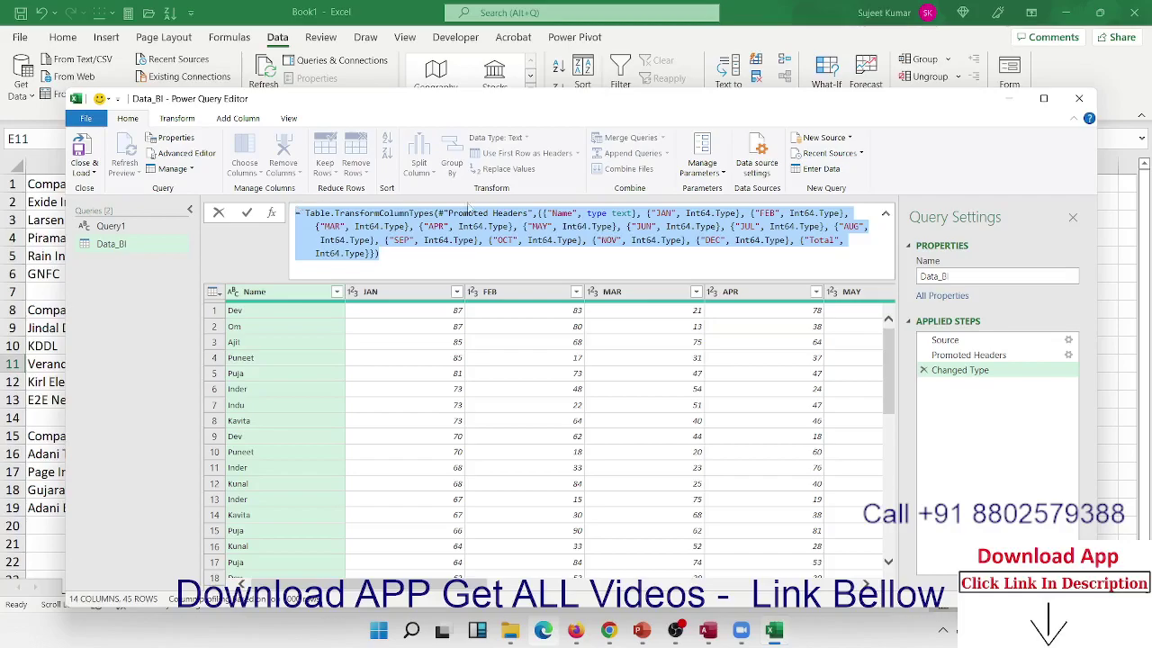
{"action": "left_click", "coordinate": [491, 240]}
{"action": "key", "text": "ctrl+a"}
{"action": "scroll", "coordinate": [730, 265], "scroll_direction": "down", "scroll_amount": 1}
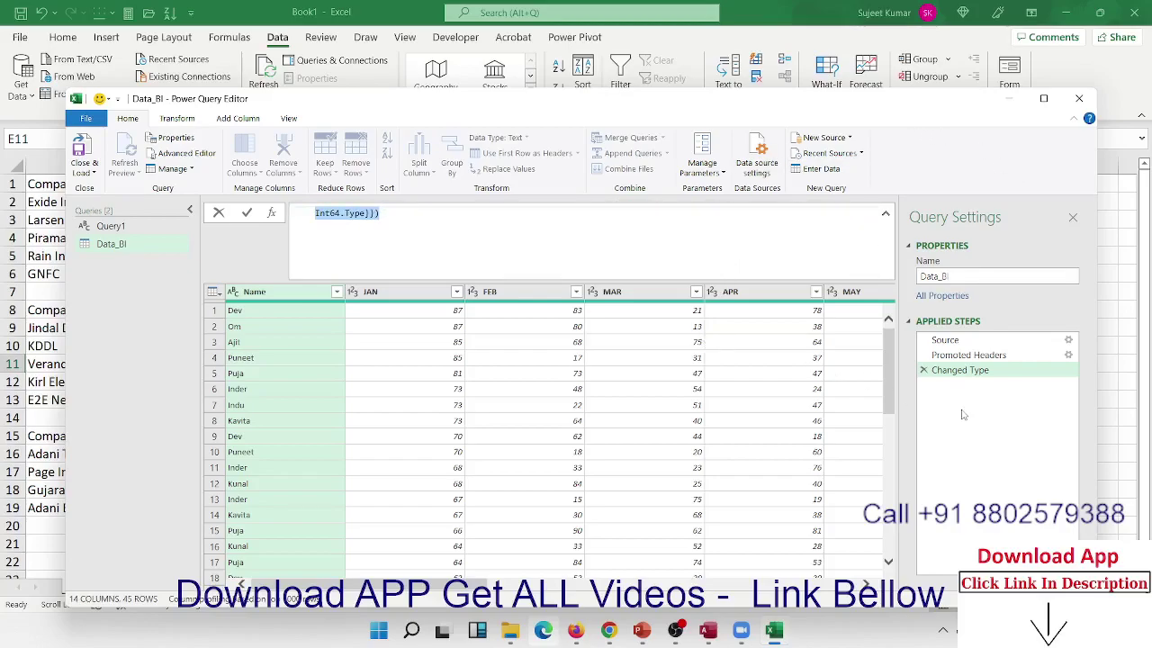
{"action": "left_click", "coordinate": [950, 345]}
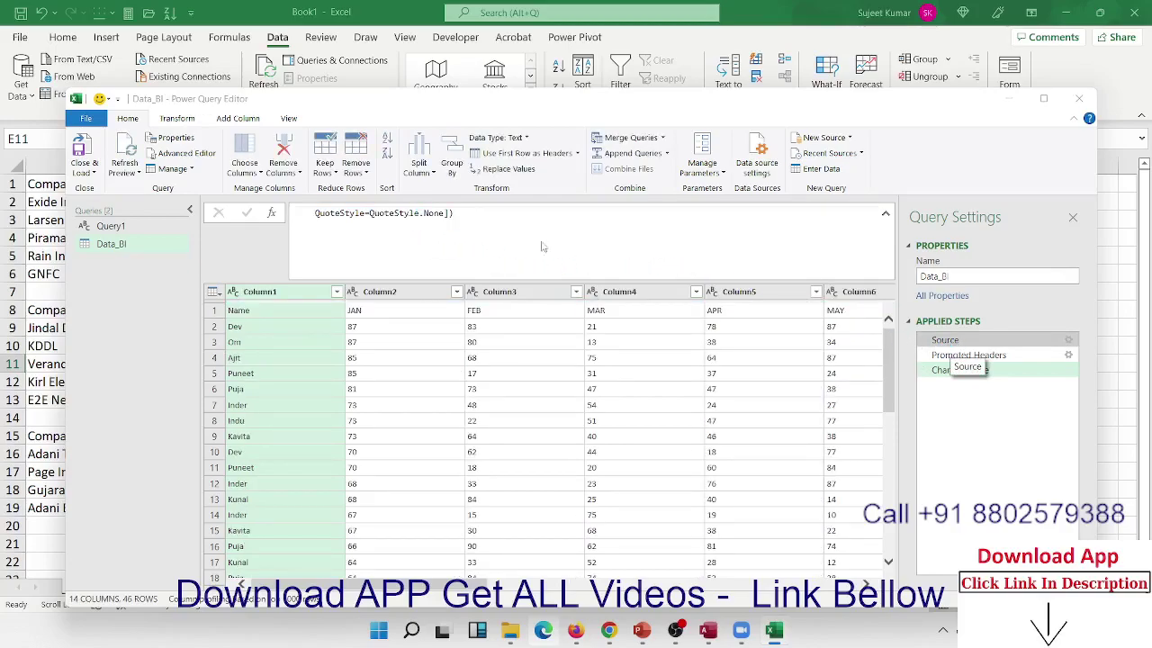
{"action": "left_click", "coordinate": [792, 421]}
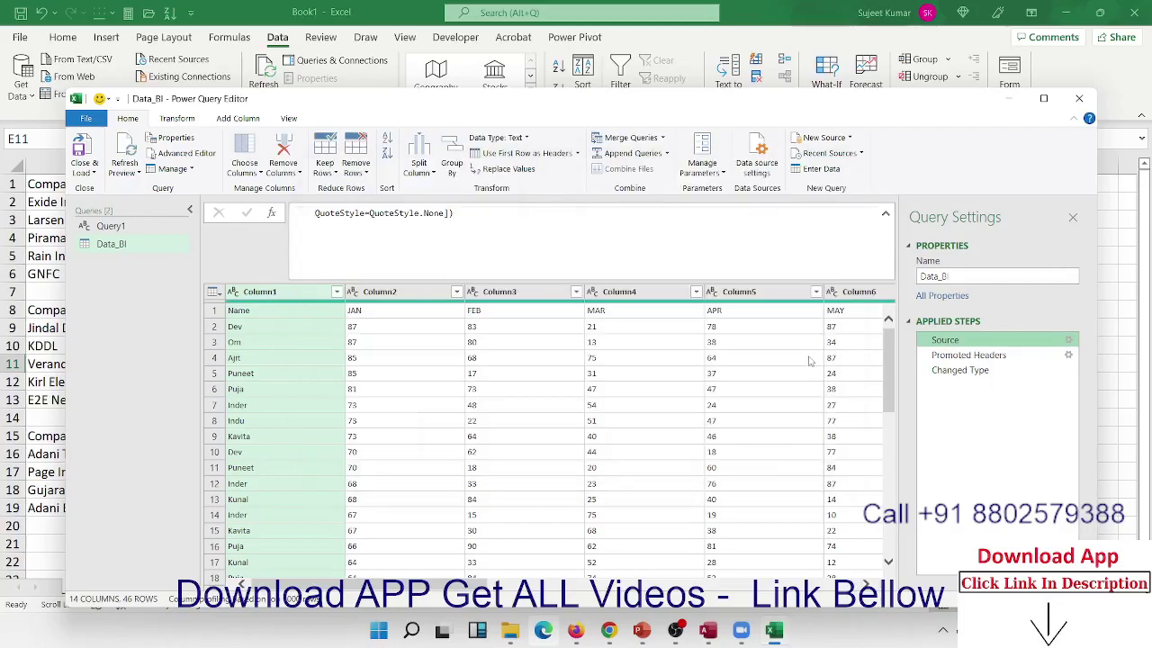
{"action": "left_click", "coordinate": [885, 216]}
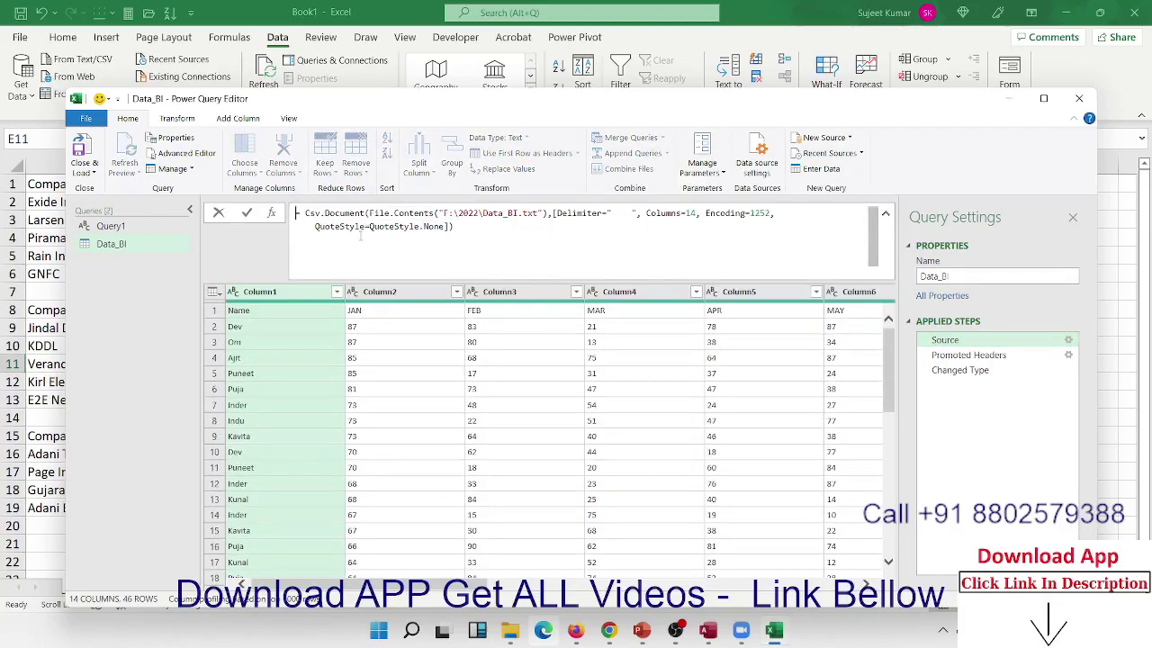
{"action": "left_click", "coordinate": [316, 214]}
{"action": "double_click", "coordinate": [385, 213]}
{"action": "left_click_drag", "start_coordinate": [452, 214], "coordinate": [538, 214]}
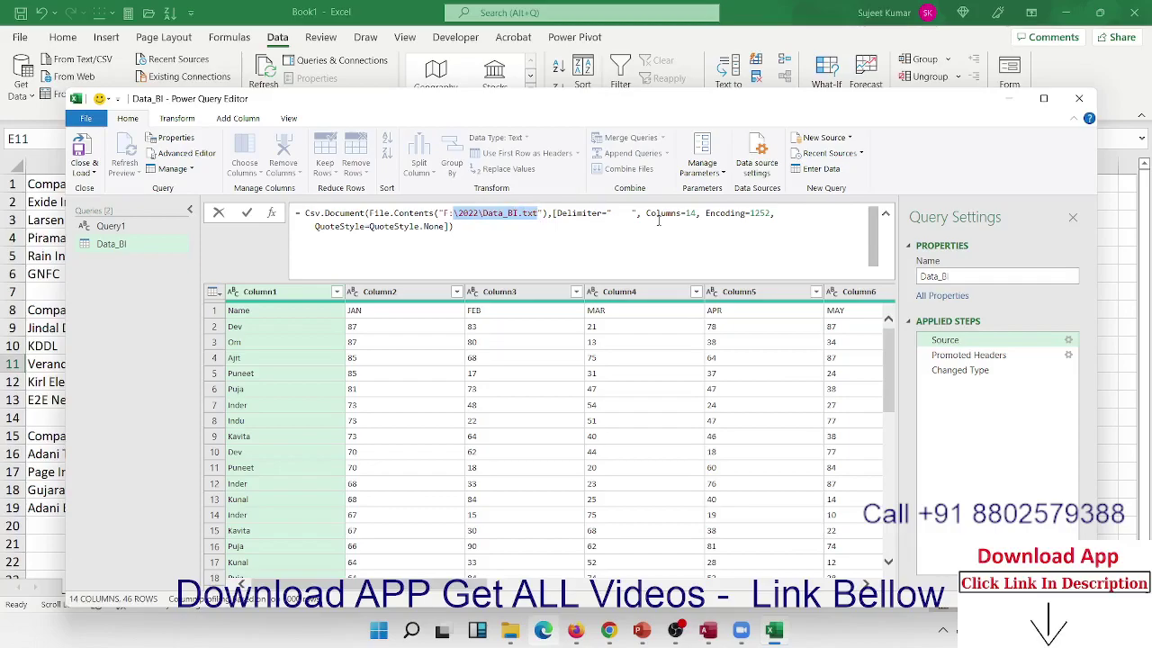
{"action": "left_click", "coordinate": [658, 220]}
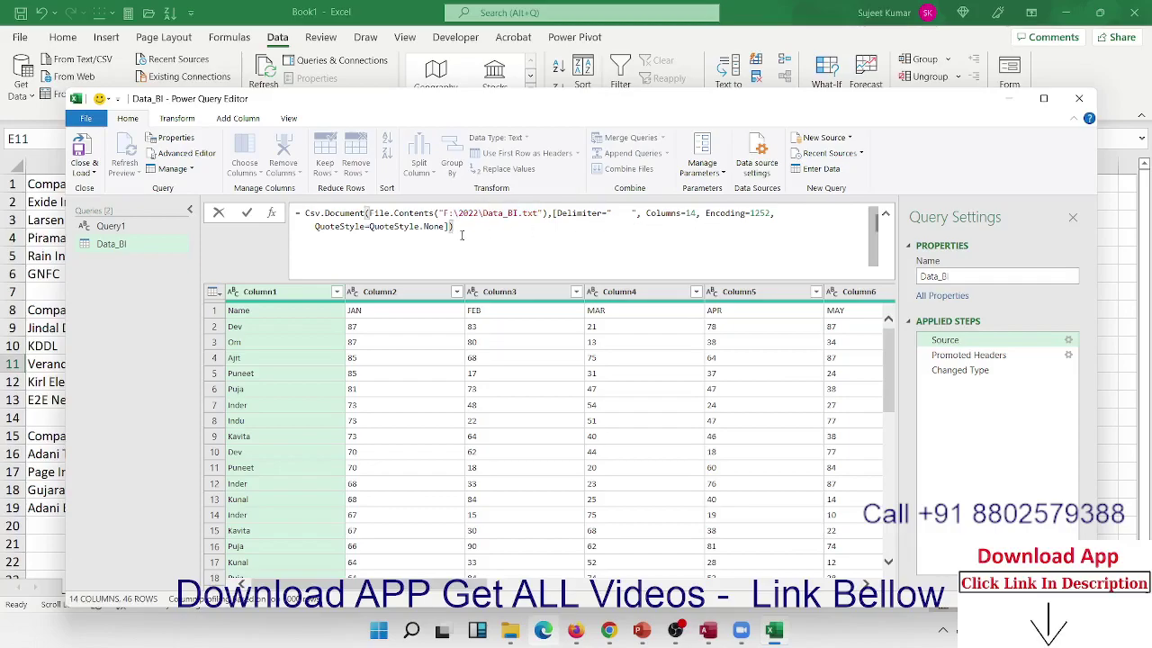
{"action": "left_click_drag", "start_coordinate": [461, 235], "coordinate": [296, 213]}
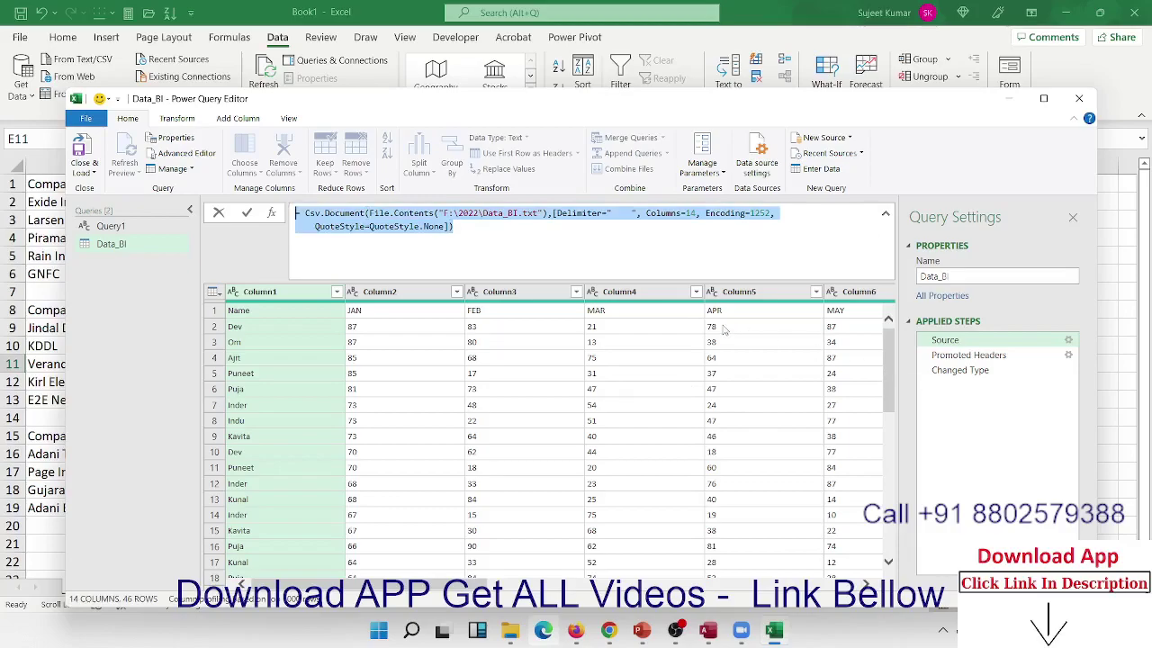
{"action": "left_click", "coordinate": [558, 260]}
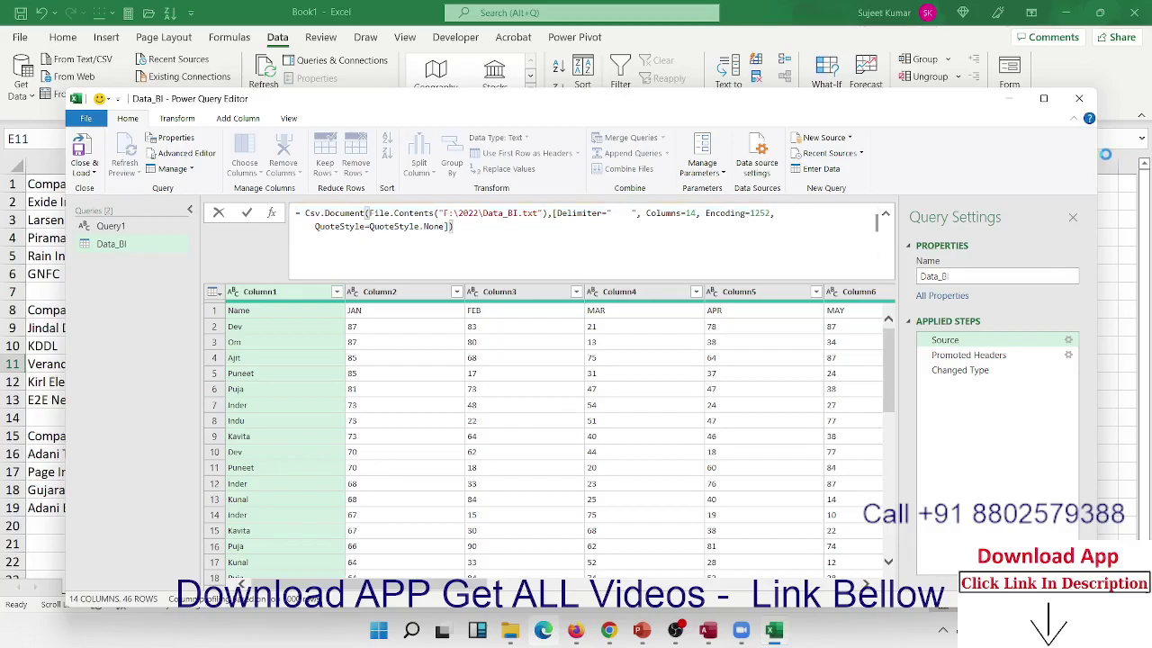
{"action": "left_click", "coordinate": [1087, 100]}
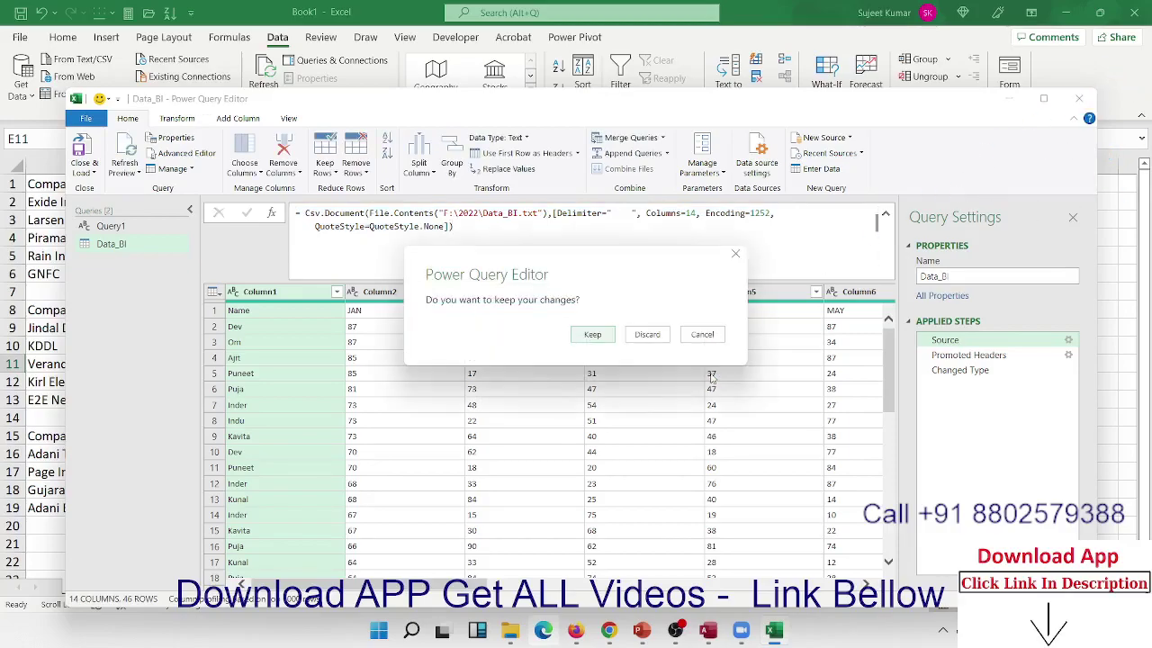
{"action": "left_click", "coordinate": [645, 335]}
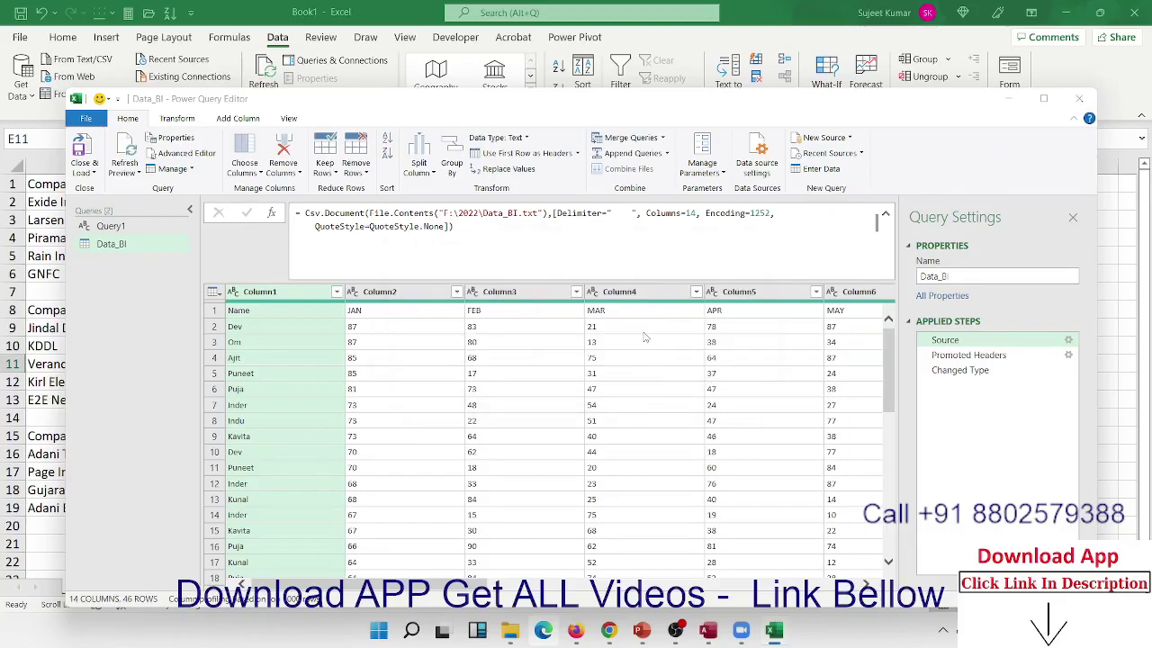